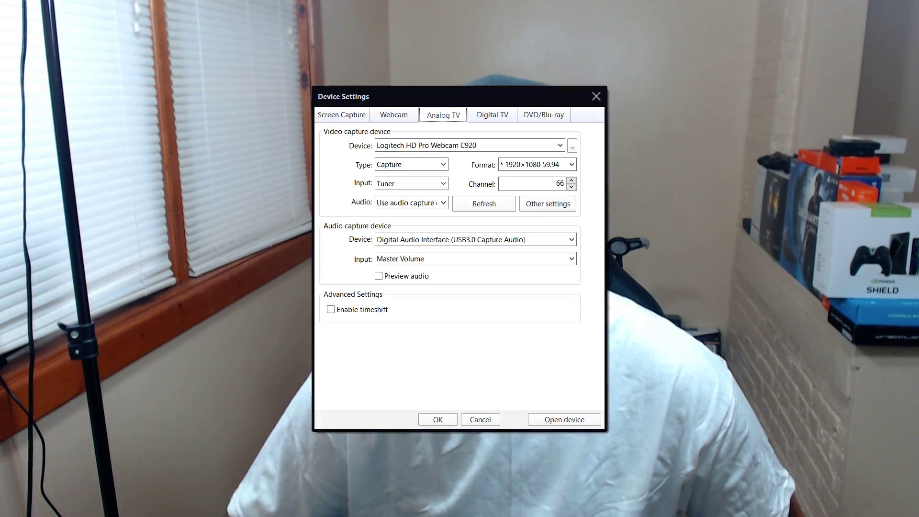
# Step: Open the USB3.0 Capture Video device with the YUY2 1920×1080 59.9999 (P 16:9) format
pyautogui.click(486, 144)
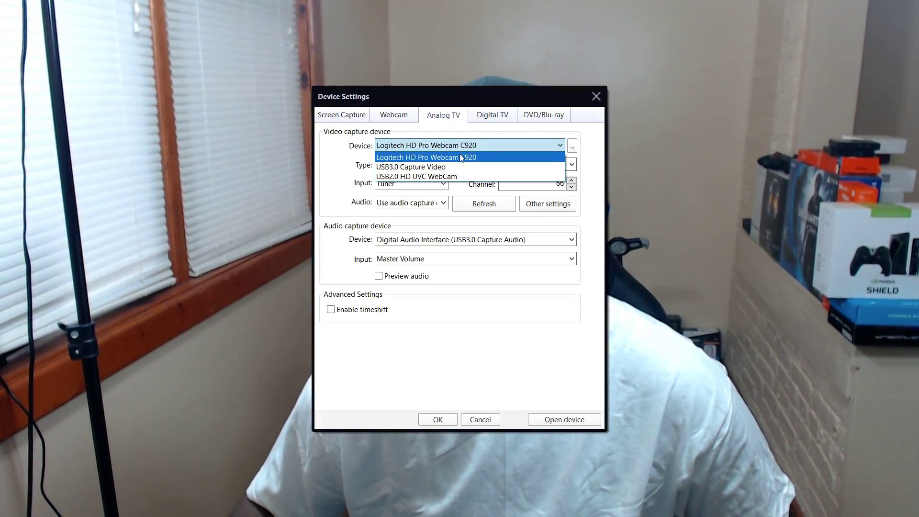
pyautogui.click(440, 168)
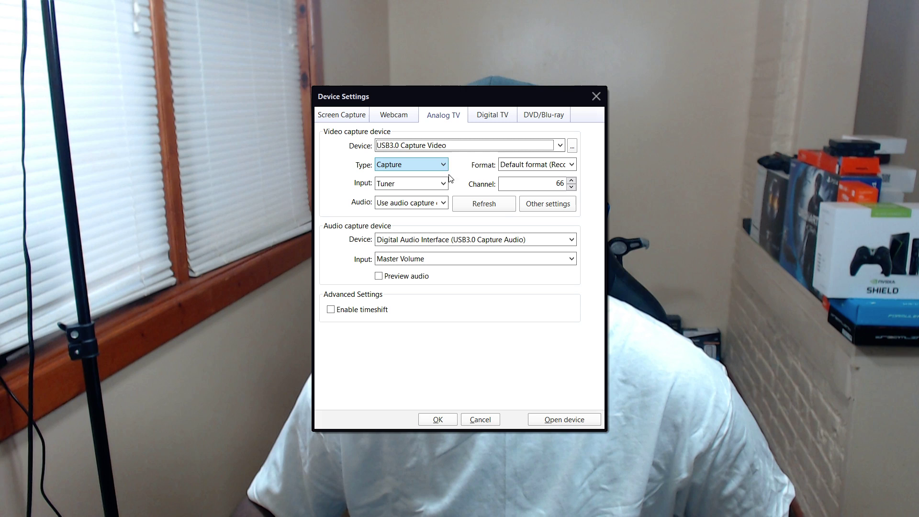
pyautogui.click(537, 164)
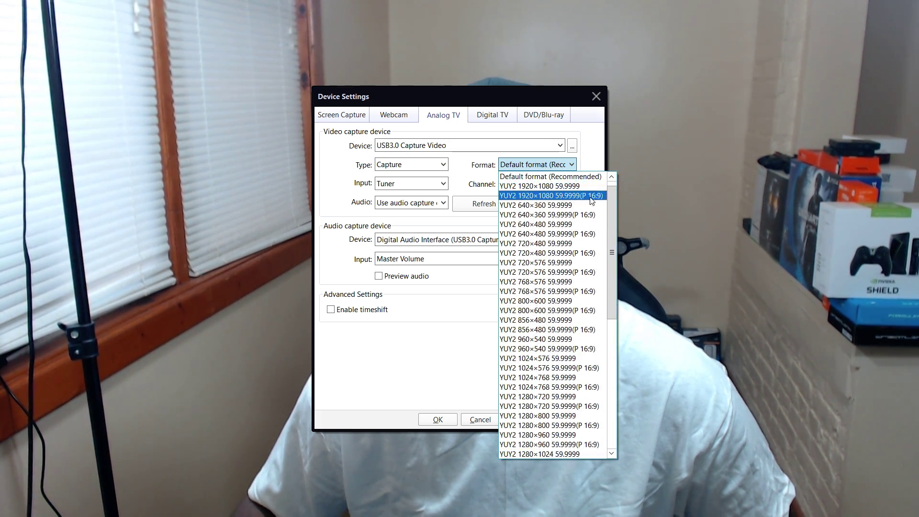
pyautogui.click(557, 195)
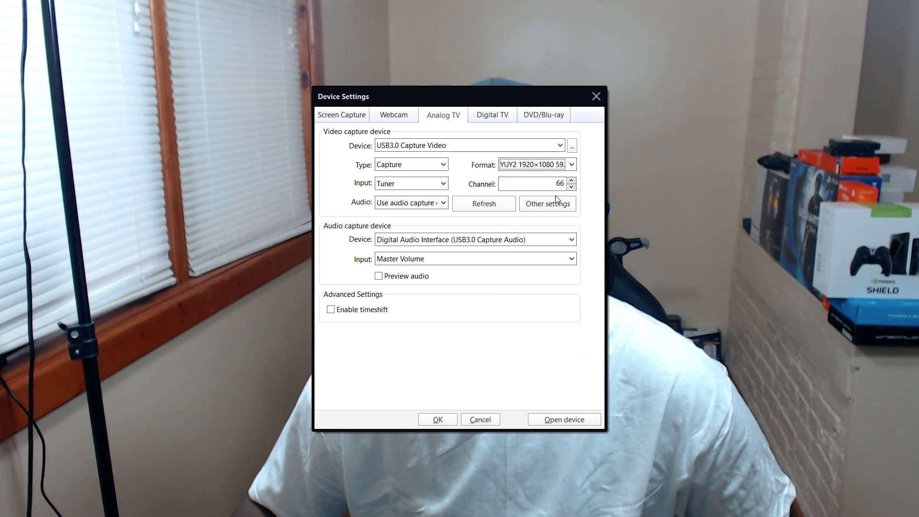
pyautogui.click(569, 423)
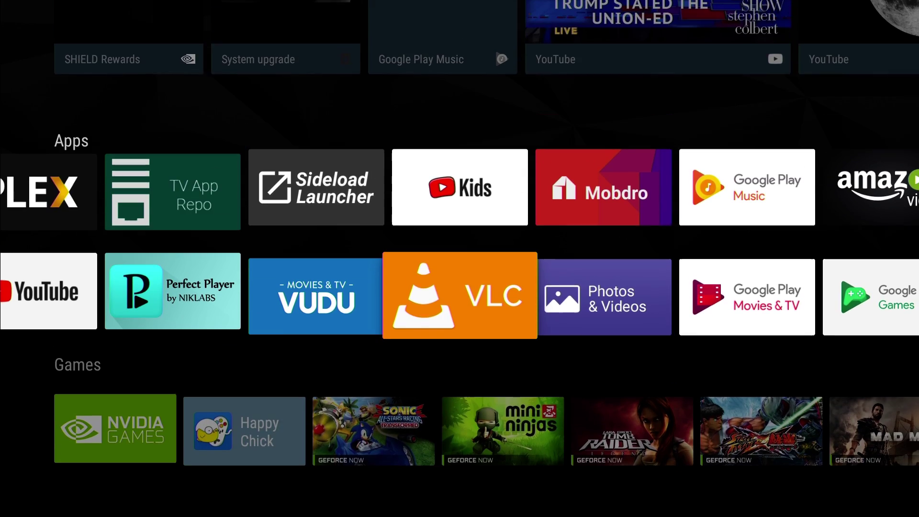
# Step: Look through the whole Apps section of the Shield home screen to its far end and back to the first app
pyautogui.press('Up')
pyautogui.press('Up')
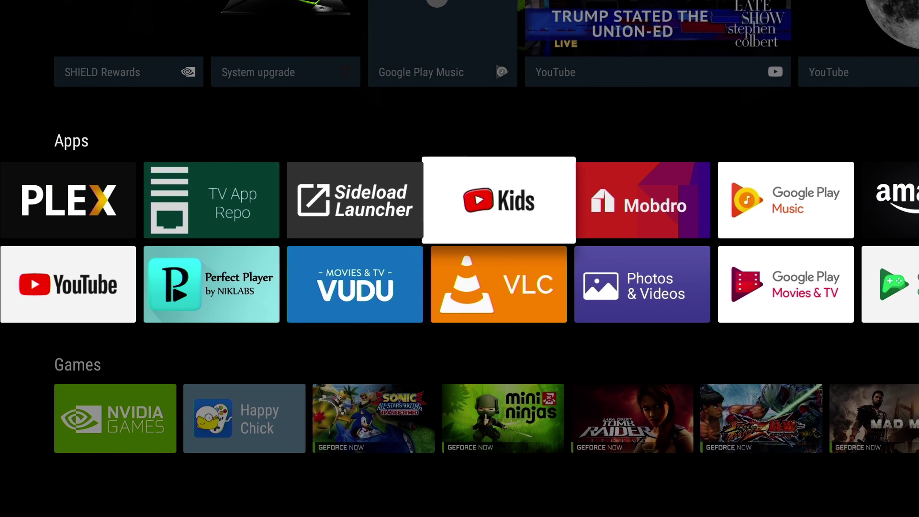
pyautogui.press('Left')
pyautogui.press('Left')
pyautogui.press('Left')
pyautogui.press('Left')
pyautogui.press('Left')
pyautogui.press('Left')
pyautogui.press('Right')
pyautogui.press('Right')
pyautogui.press('Right')
pyautogui.press('Right')
pyautogui.press('Right')
pyautogui.press('Right')
pyautogui.press('Right')
pyautogui.press('Right')
pyautogui.press('Right')
pyautogui.press('Right')
pyautogui.press('Right')
pyautogui.press('Right')
pyautogui.press('Right')
pyautogui.press('Right')
pyautogui.press('Right')
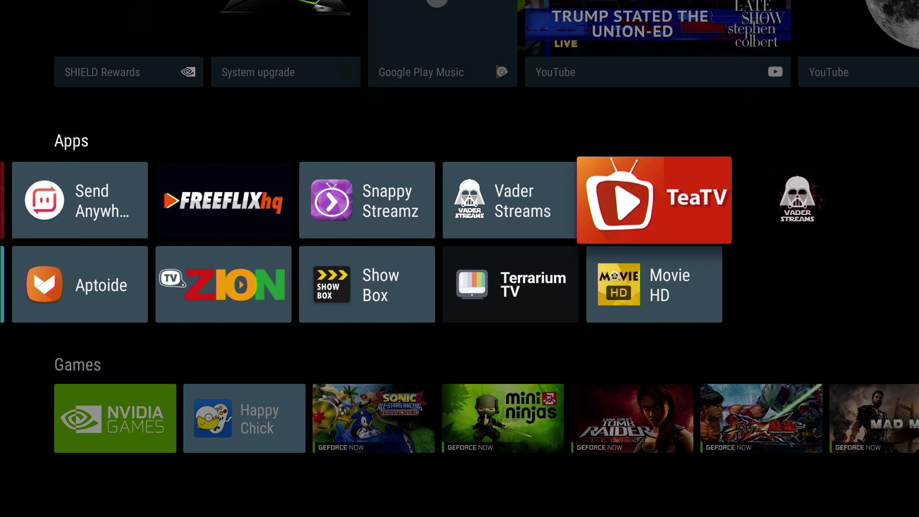
pyautogui.press('Left')
pyautogui.press('Left')
pyautogui.press('Left')
pyautogui.press('Left')
pyautogui.press('Left')
pyautogui.press('Left')
pyautogui.press('Left')
pyautogui.press('Left')
pyautogui.press('Left')
pyautogui.press('Left')
pyautogui.press('Left')
pyautogui.press('Left')
pyautogui.press('Left')
pyautogui.press('Left')
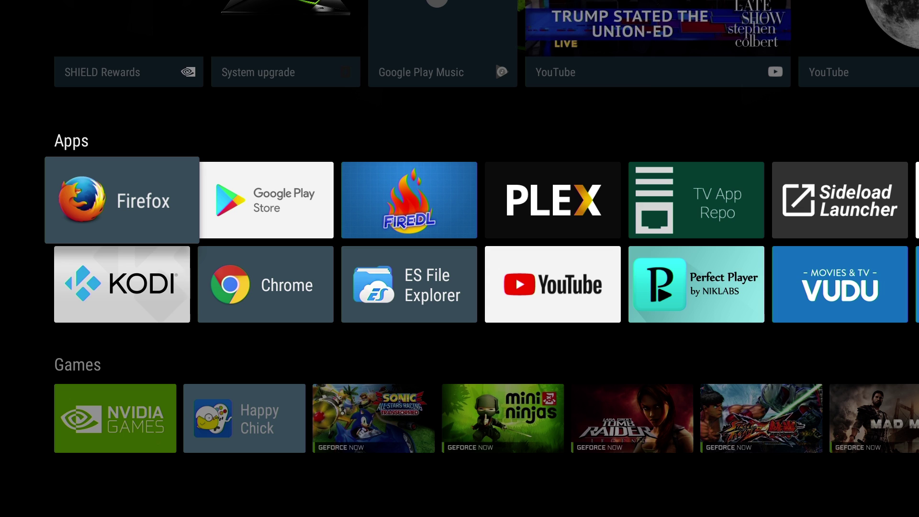
# Step: Find and launch the Live Channels app in the Apps section
pyautogui.press('Right')
pyautogui.press('Right')
pyautogui.press('Right')
pyautogui.press('Right')
pyautogui.press('Right')
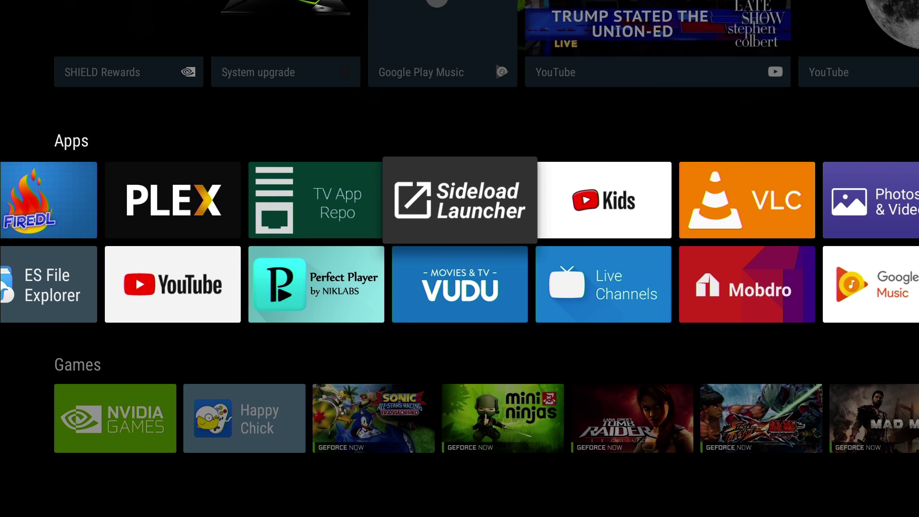
pyautogui.press('Right')
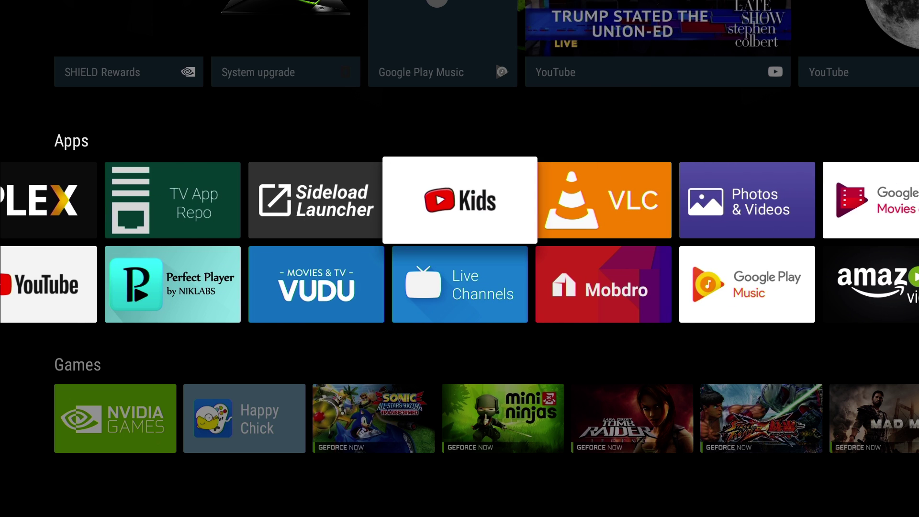
pyautogui.press('Down')
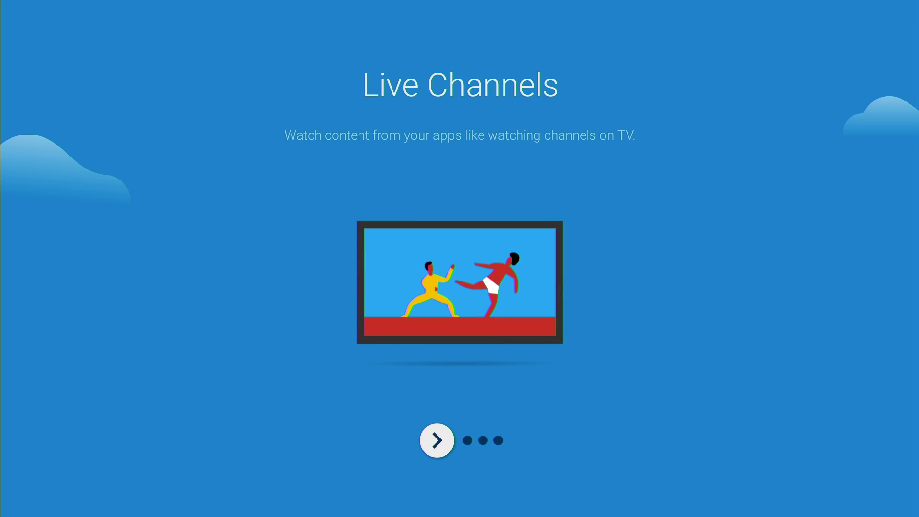
# Step: Go through the Live Channels introduction pages and get started with the source setup
pyautogui.press('Return')
pyautogui.press('Return')
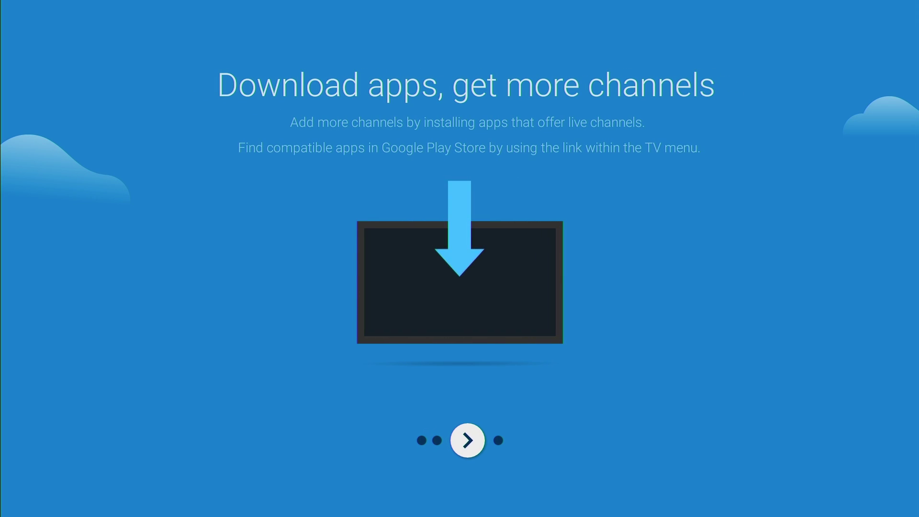
pyautogui.press('Return')
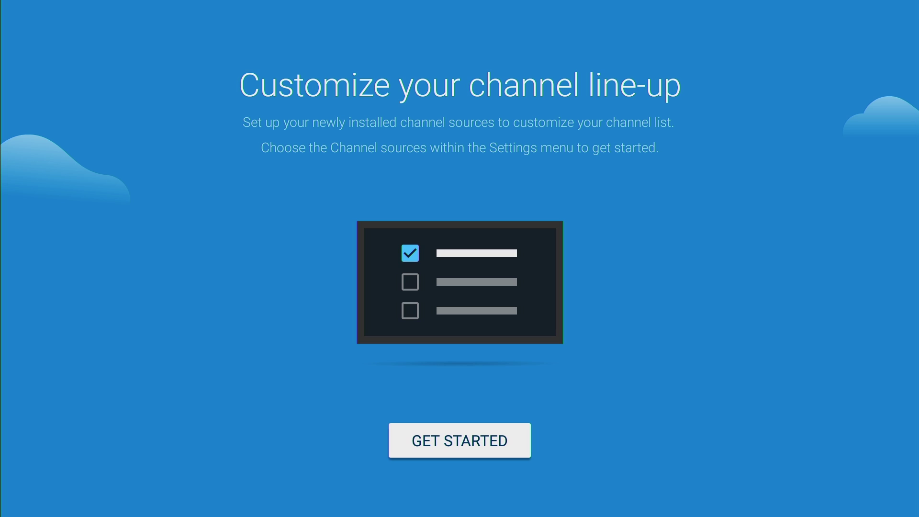
pyautogui.press('Return')
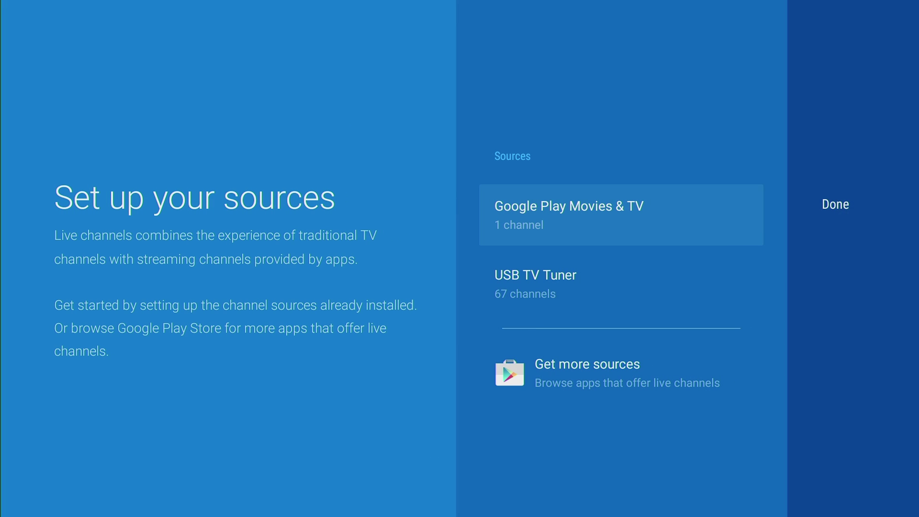
# Step: Start the USB TV Tuner source setup, allowing Live Channels to access the device's location
pyautogui.press('Down')
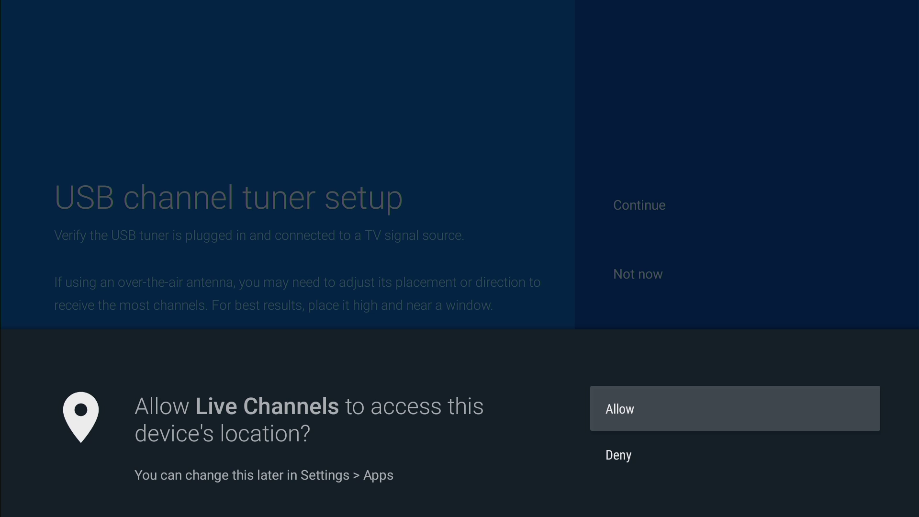
pyautogui.press('Return')
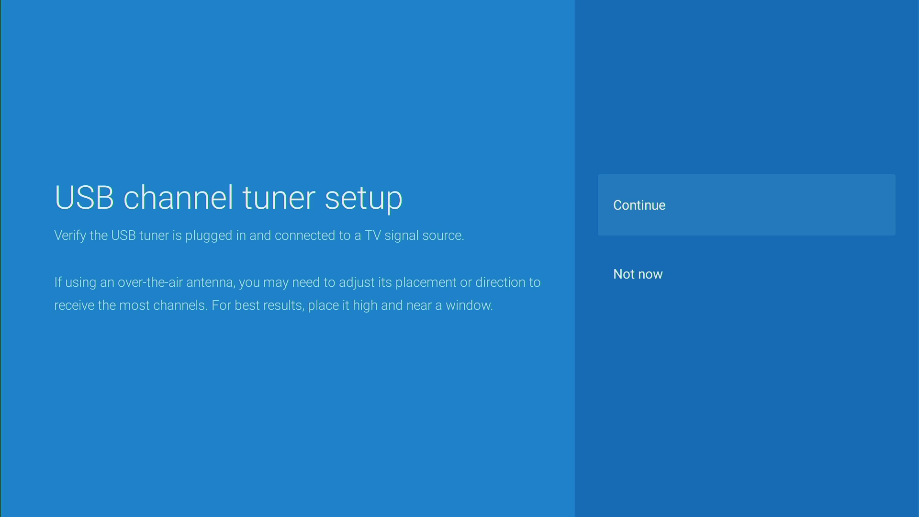
pyautogui.press('Return')
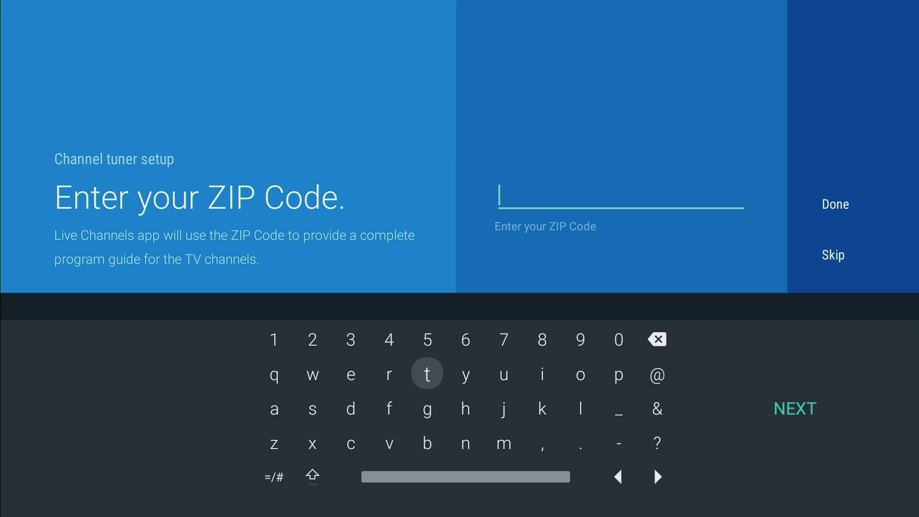
# Step: Try to enter and submit the ZIP code in the channel tuner setup
pyautogui.press('Up')
pyautogui.press('Right')
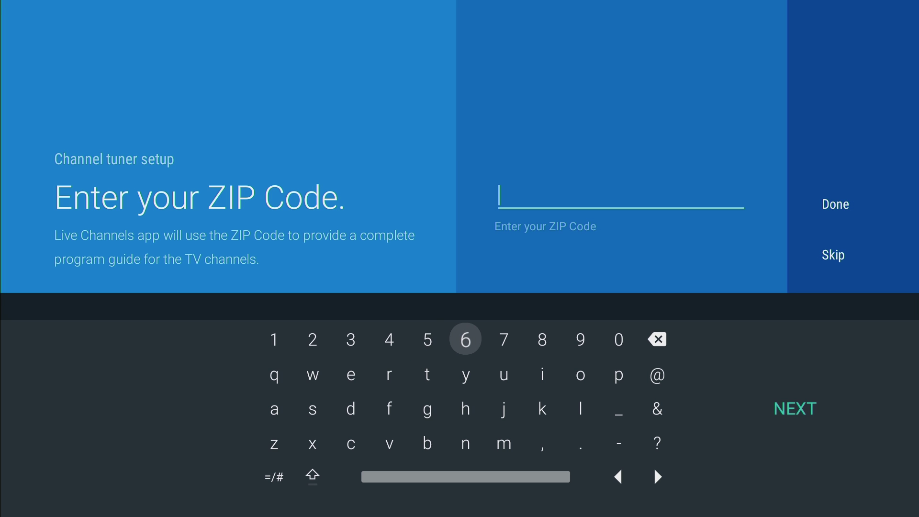
pyautogui.press('Down')
pyautogui.press('Left')
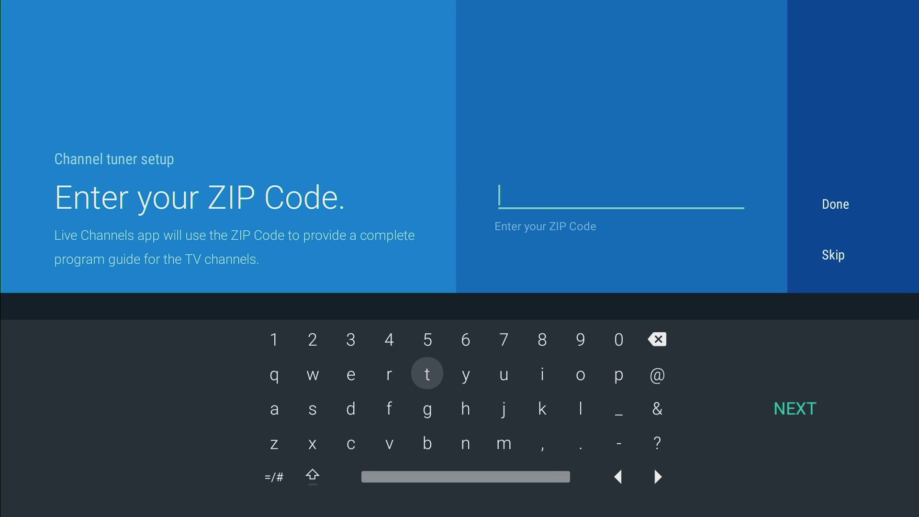
pyautogui.write('60620')
pyautogui.press('Right')
pyautogui.press('Right')
pyautogui.press('Right')
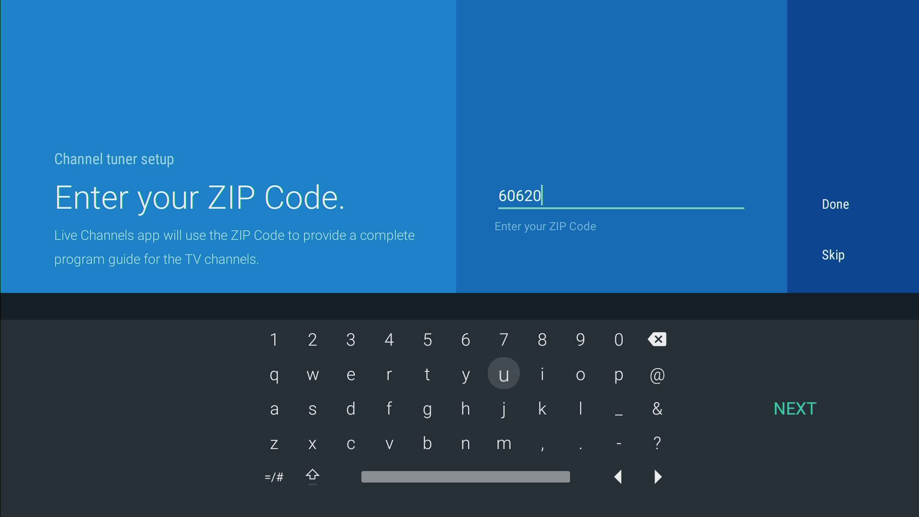
pyautogui.press('Escape')
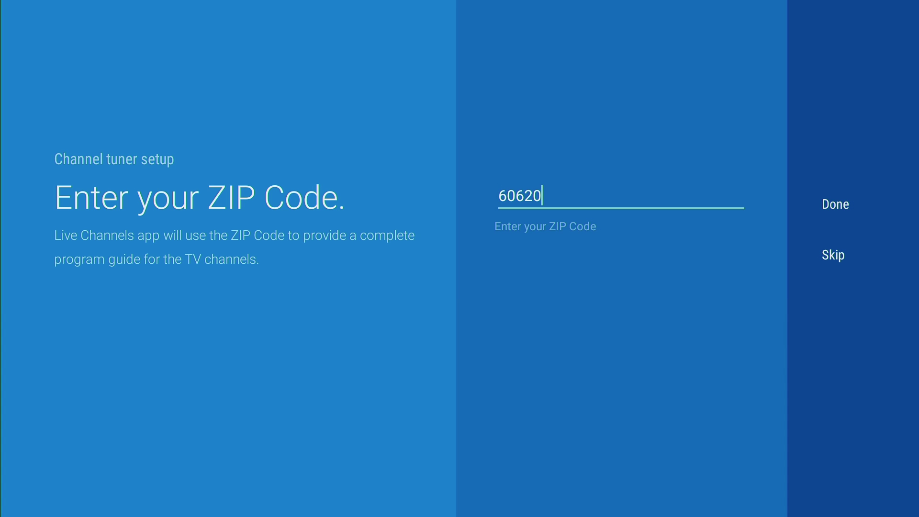
pyautogui.press('Return')
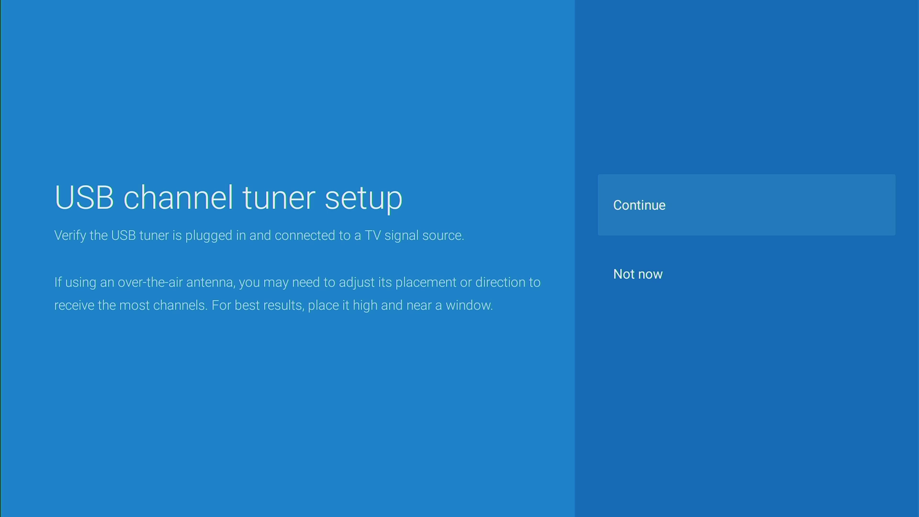
# Step: Continue the USB channel tuner setup and submit the ZIP code for the program guide
pyautogui.press('Return')
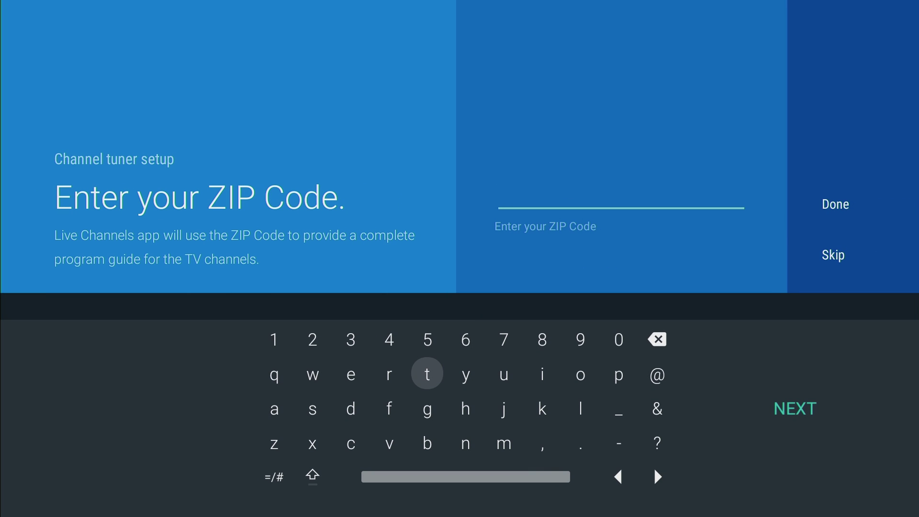
pyautogui.write('60620')
pyautogui.press('Right')
pyautogui.press('Right')
pyautogui.press('Escape')
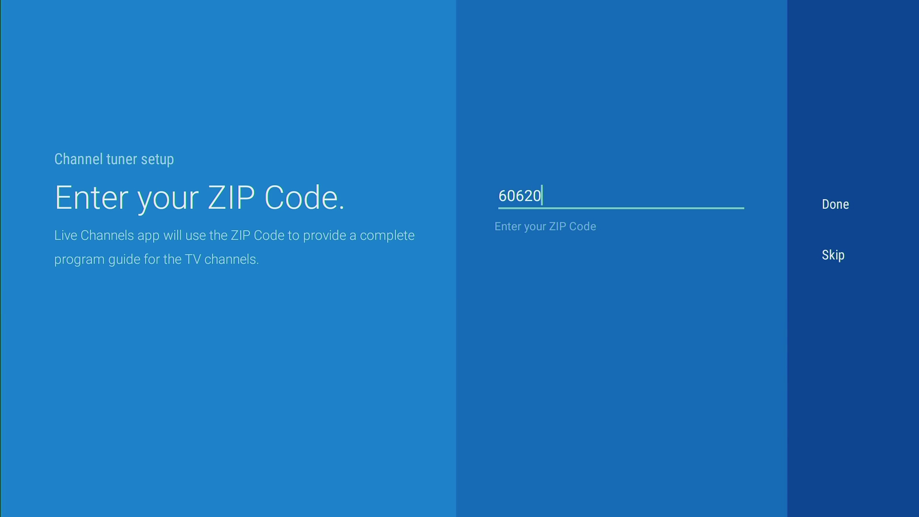
pyautogui.press('Right')
pyautogui.press('Return')
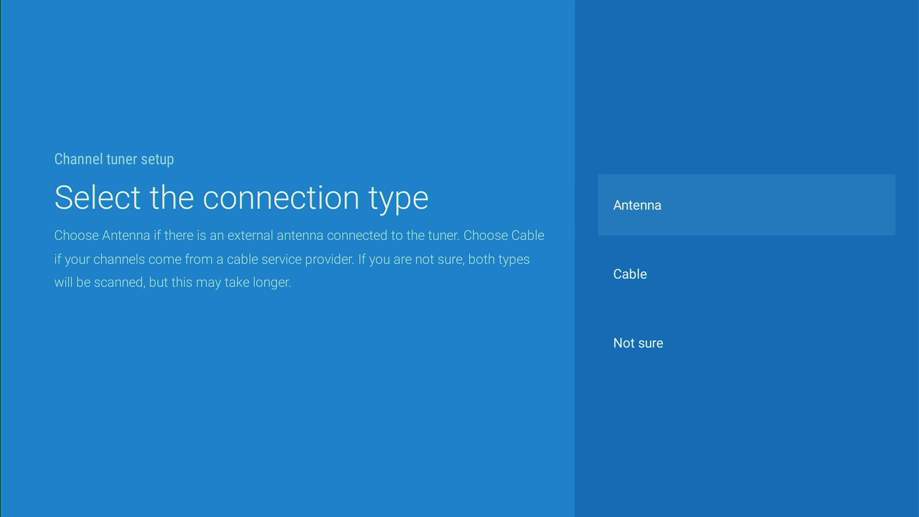
# Step: Scan for channels using the Antenna connection type and finish the source setup
pyautogui.press('Return')
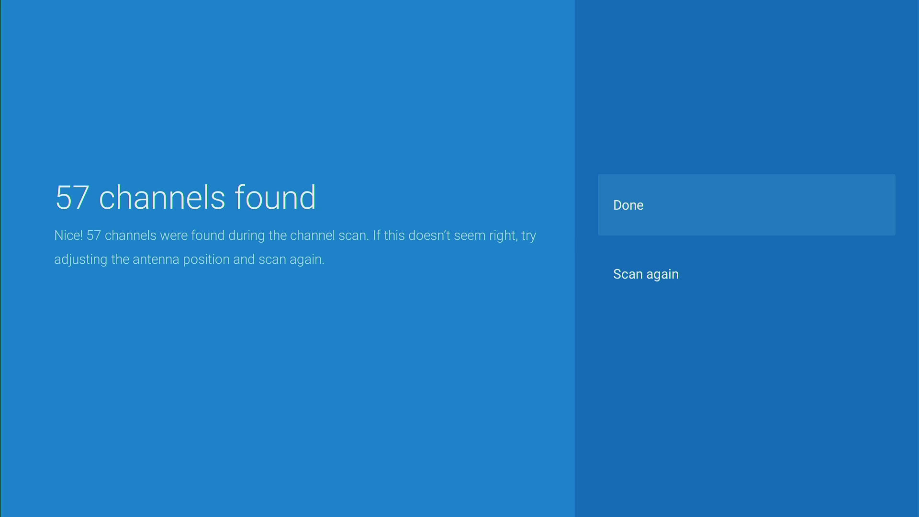
pyautogui.press('Return')
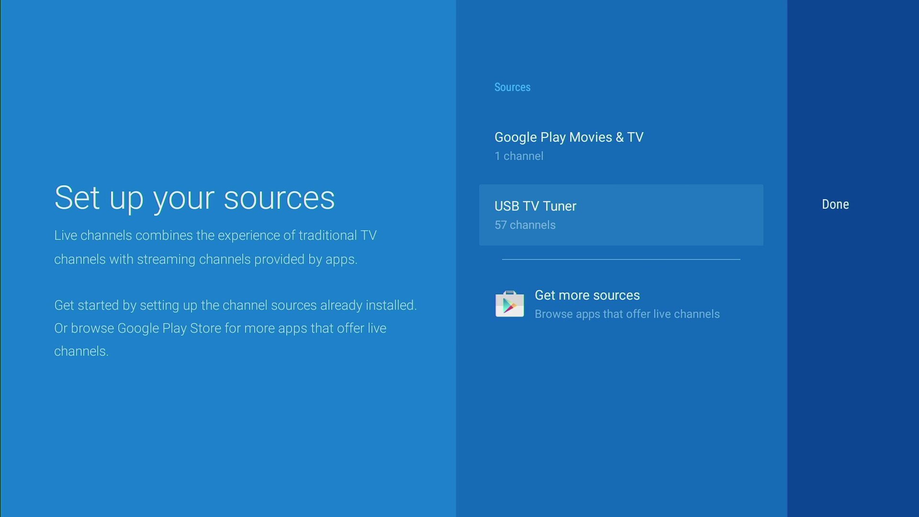
pyautogui.press('Right')
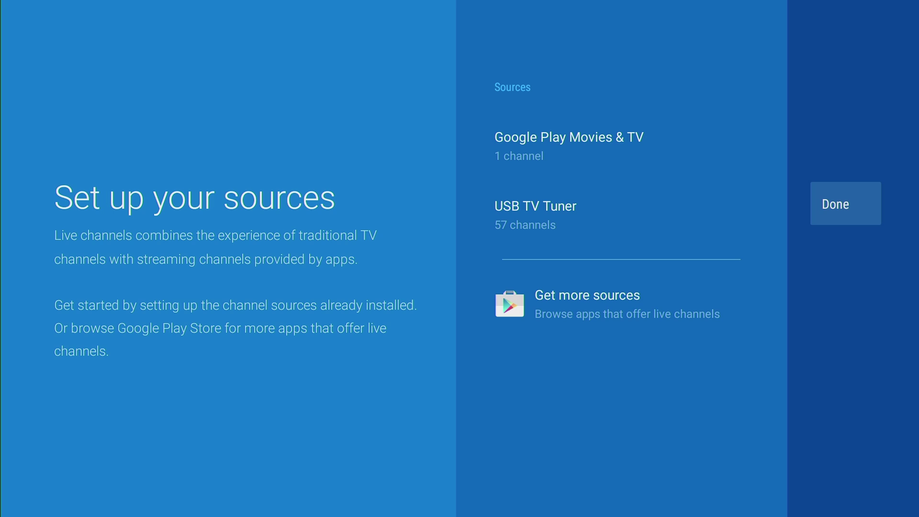
pyautogui.press('Return')
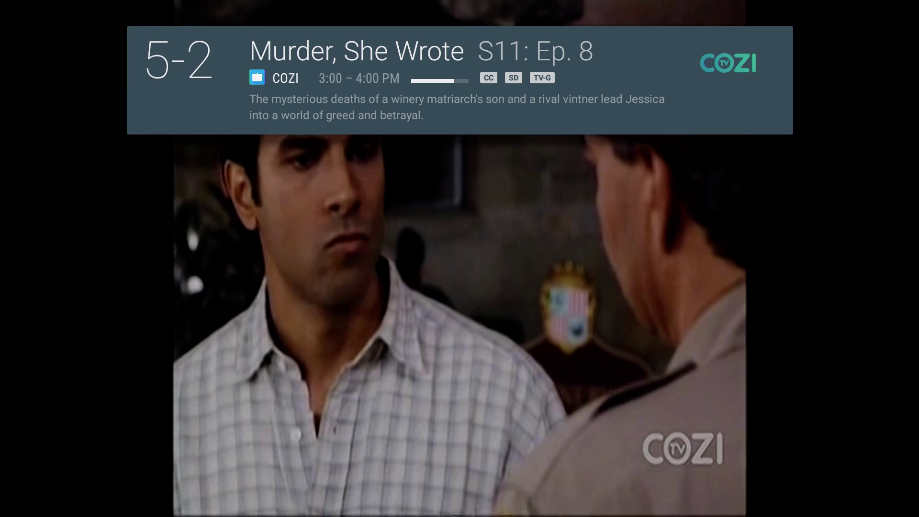
# Step: Flip up from channel 5-2 COZI and open the program guide
pyautogui.press('Up')
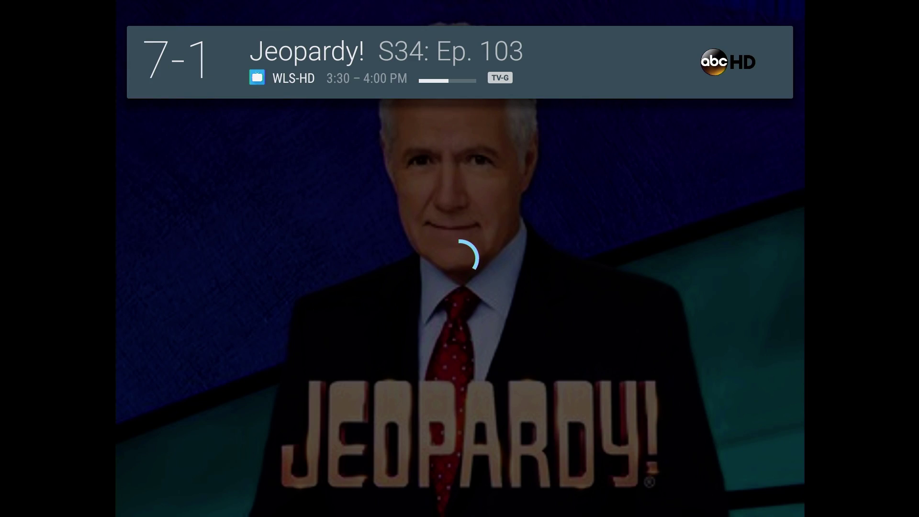
pyautogui.press('Up')
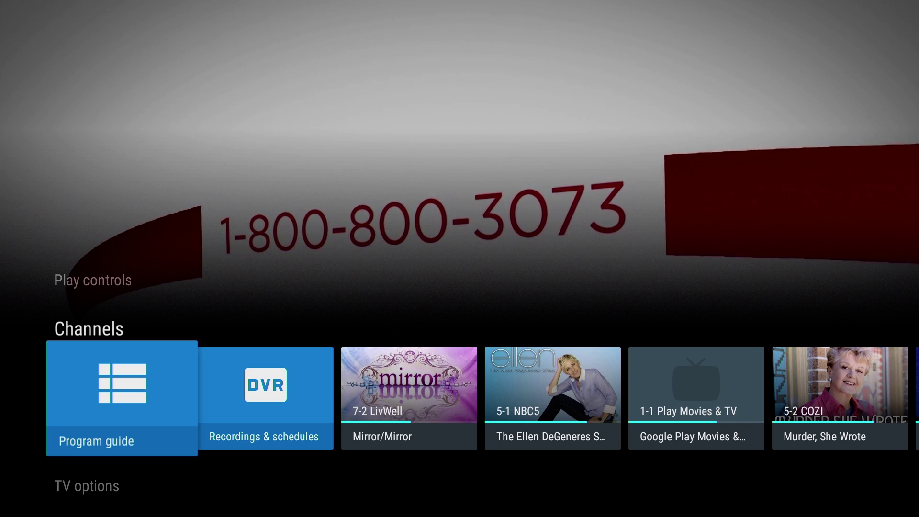
pyautogui.press('Return')
# Step: Switch the program guide from Family/Kids to All channels and enter the program listings
pyautogui.press('Down')
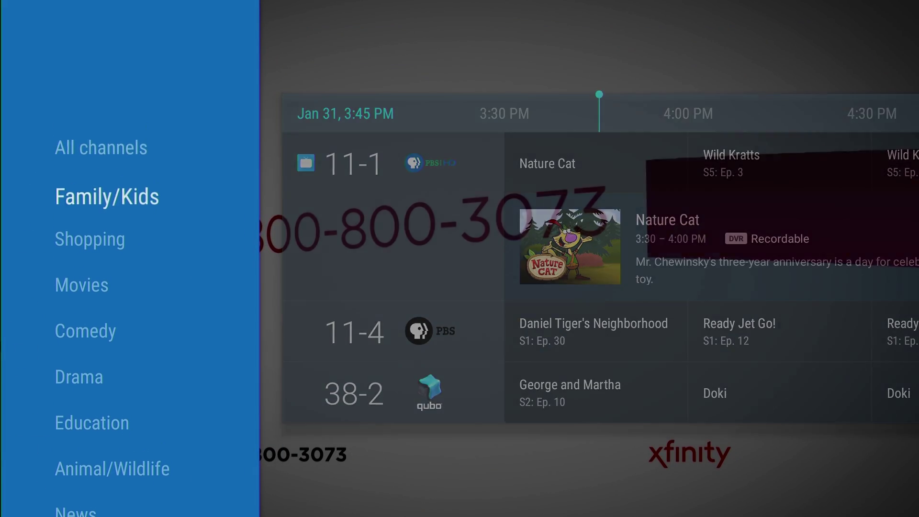
pyautogui.press('Up')
pyautogui.press('Right')
pyautogui.press('Right')
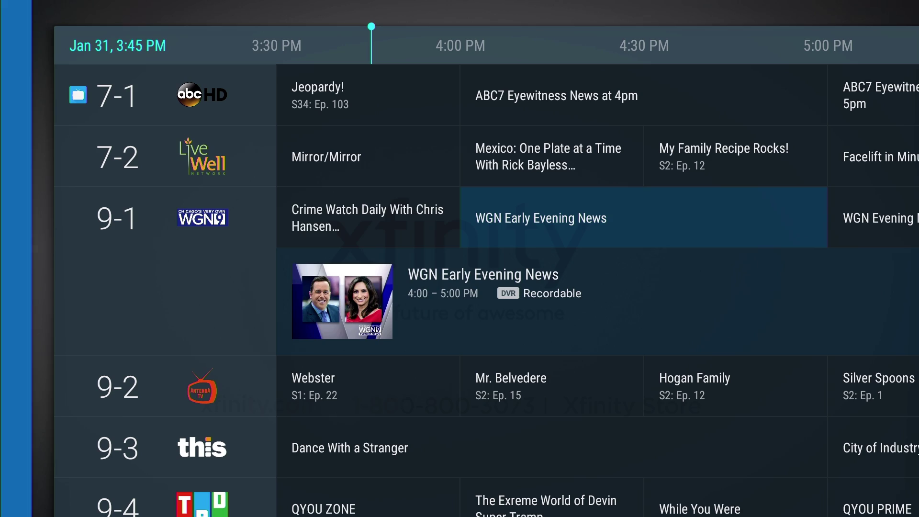
# Step: Examine the current programs in the all-channels guide, from the 9-1 WGN row down to channel 38-1
pyautogui.press('Left')
pyautogui.press('Down')
pyautogui.press('Down')
pyautogui.press('Down')
pyautogui.press('Down')
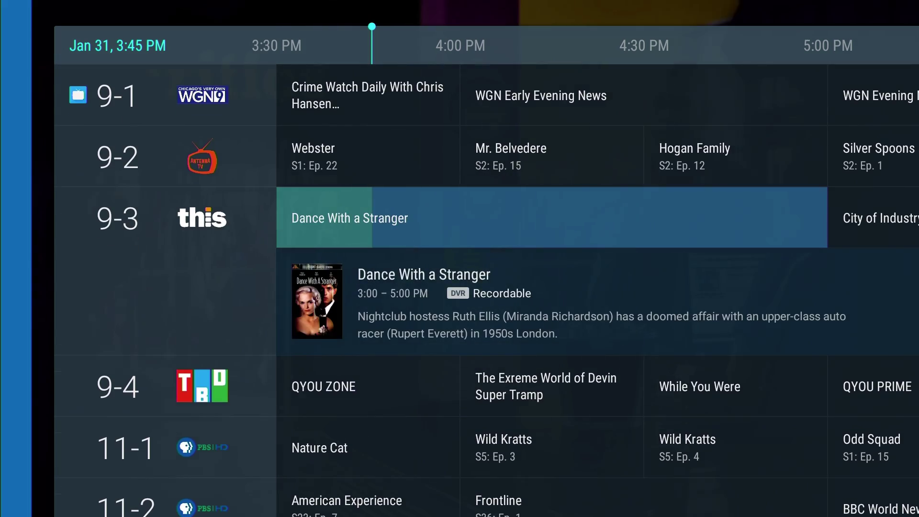
pyautogui.press('Down')
pyautogui.press('Down')
pyautogui.press('Down')
pyautogui.press('Down')
pyautogui.press('Down')
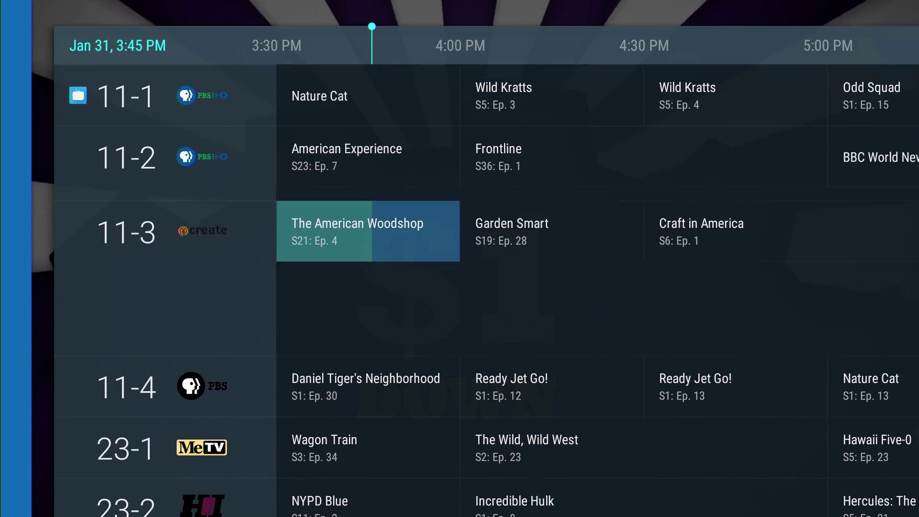
pyautogui.press('Down')
pyautogui.press('Down')
pyautogui.press('Down')
pyautogui.press('Down')
pyautogui.press('Down')
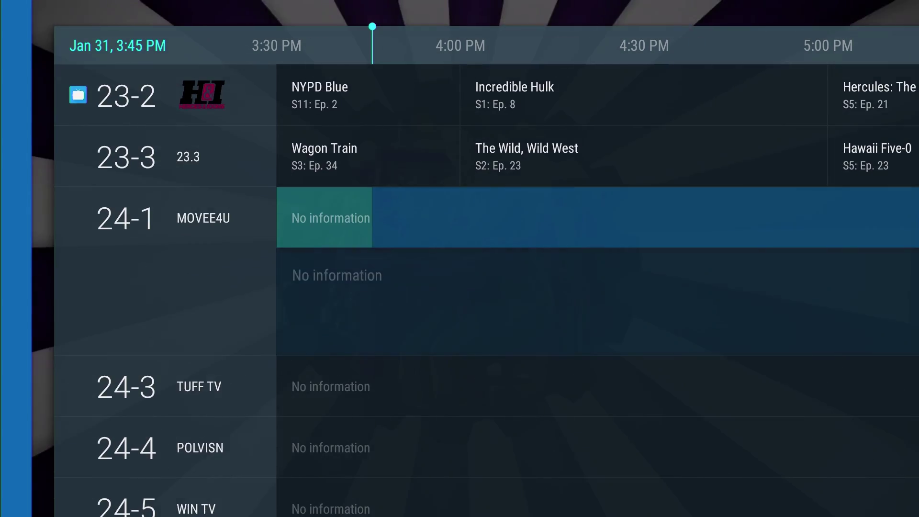
pyautogui.press('Down')
pyautogui.press('Down')
pyautogui.press('Down')
pyautogui.press('Down')
pyautogui.press('Down')
pyautogui.press('Down')
pyautogui.press('Down')
pyautogui.press('Down')
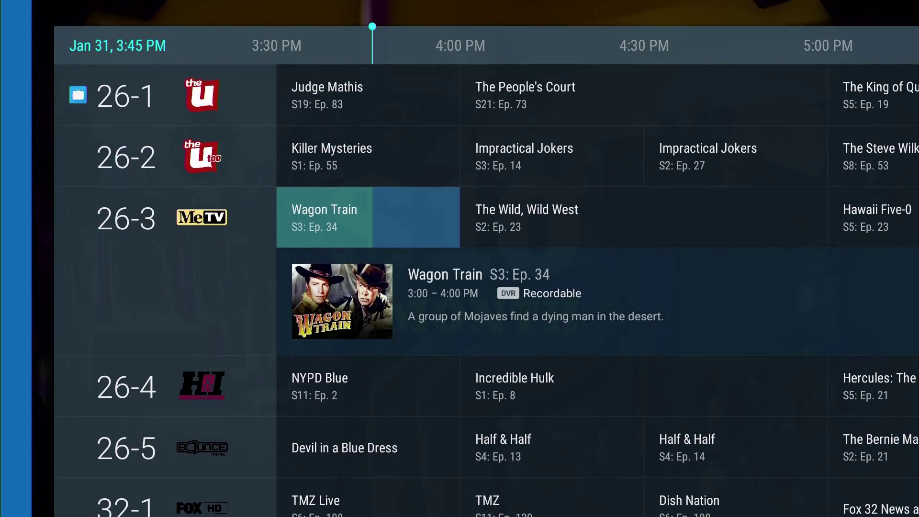
pyautogui.press('Down')
# Step: Look through the program guide's genre categories and the channels listed for each
pyautogui.press('Left')
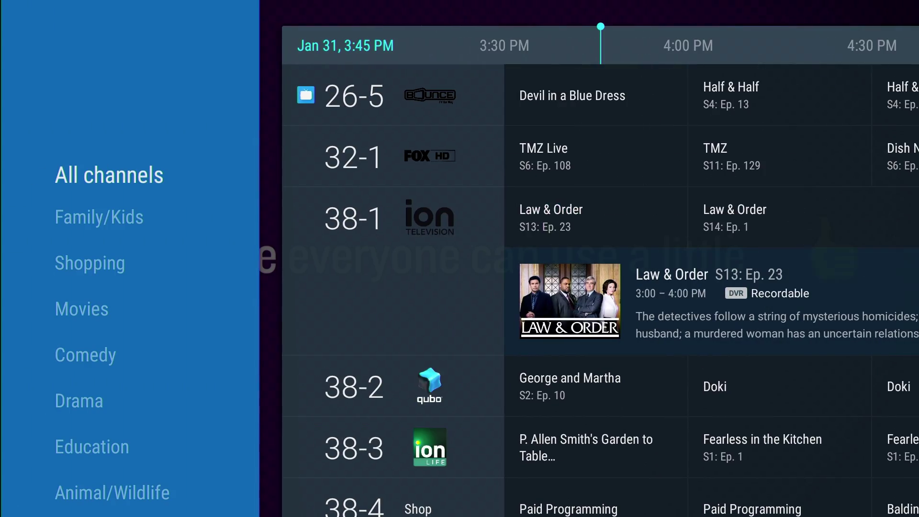
pyautogui.press('Down')
pyautogui.press('Down')
pyautogui.press('Down')
pyautogui.press('Down')
pyautogui.press('Down')
pyautogui.press('Down')
pyautogui.press('Down')
pyautogui.press('Down')
pyautogui.press('Down')
pyautogui.press('Down')
pyautogui.press('Down')
pyautogui.press('Down')
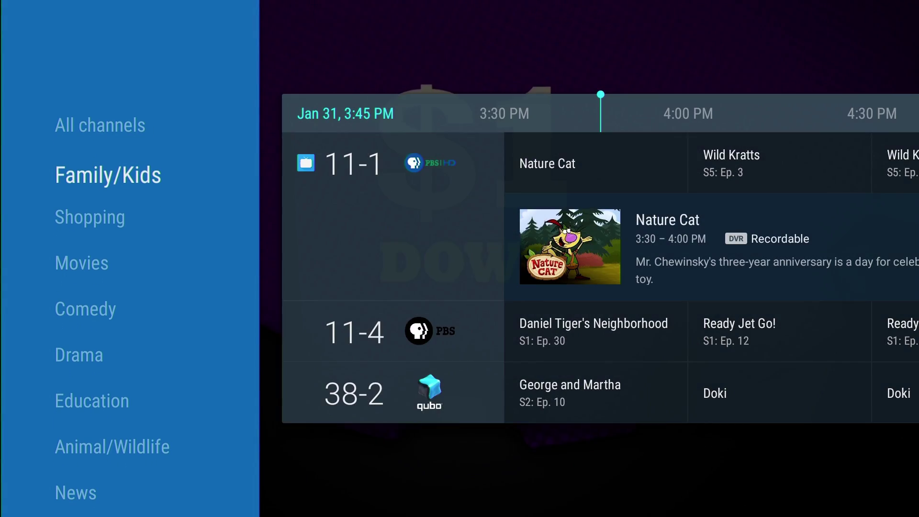
# Step: Close the program guide and tune to channel 7-1 WLS-HD
pyautogui.press('Escape')
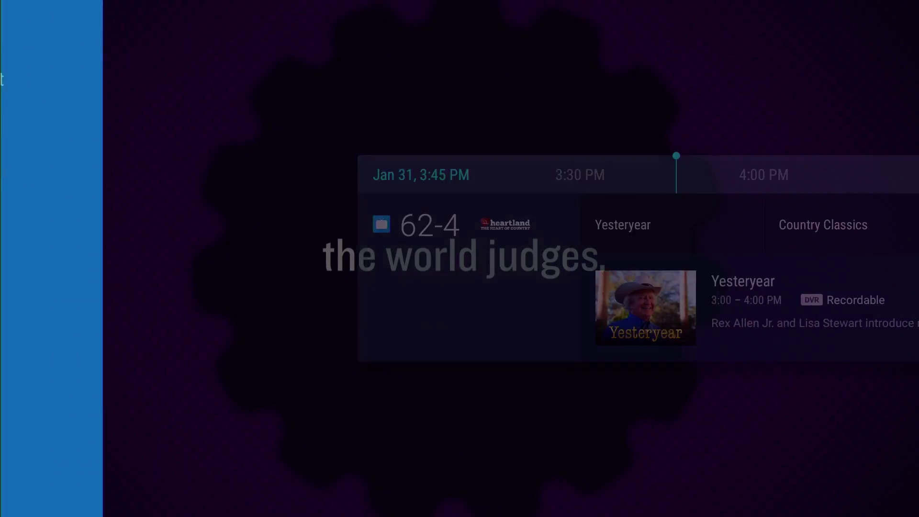
pyautogui.press('Up')
pyautogui.press('Down')
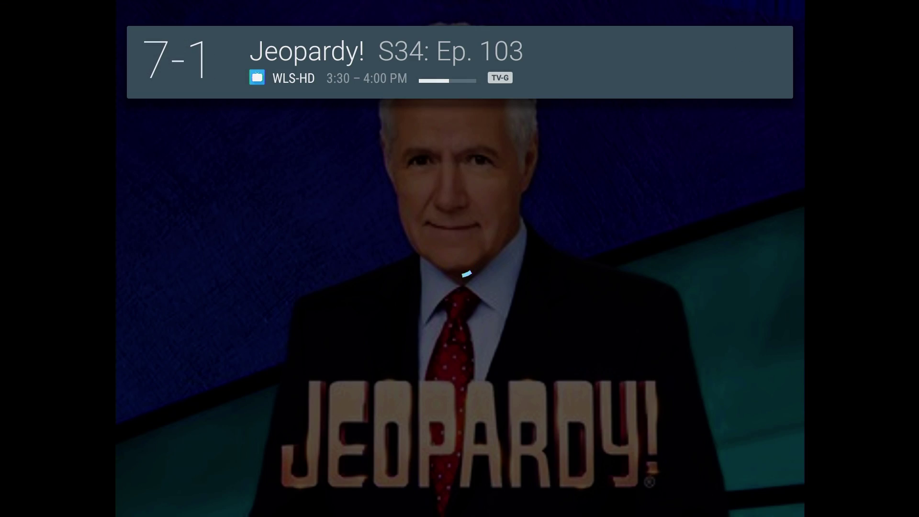
# Step: Bring up the channel options over live TV and look through the Recordings & schedules and recent channel entries
pyautogui.press('Return')
pyautogui.press('Right')
pyautogui.press('Right')
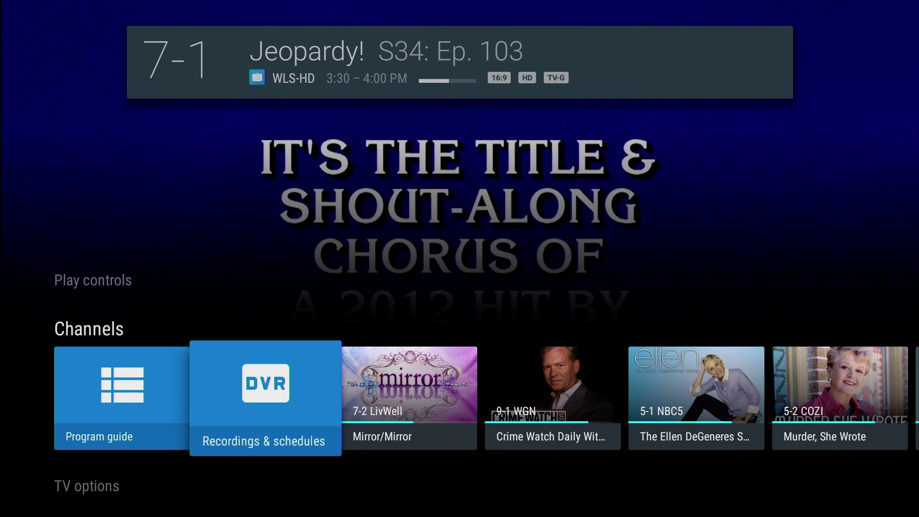
pyautogui.press('Left')
pyautogui.press('Right')
pyautogui.press('Right')
pyautogui.press('Right')
pyautogui.press('Right')
pyautogui.press('Right')
pyautogui.press('Right')
# Step: Start picture-in-picture for channel 7-1 from the TV options
pyautogui.press('Down')
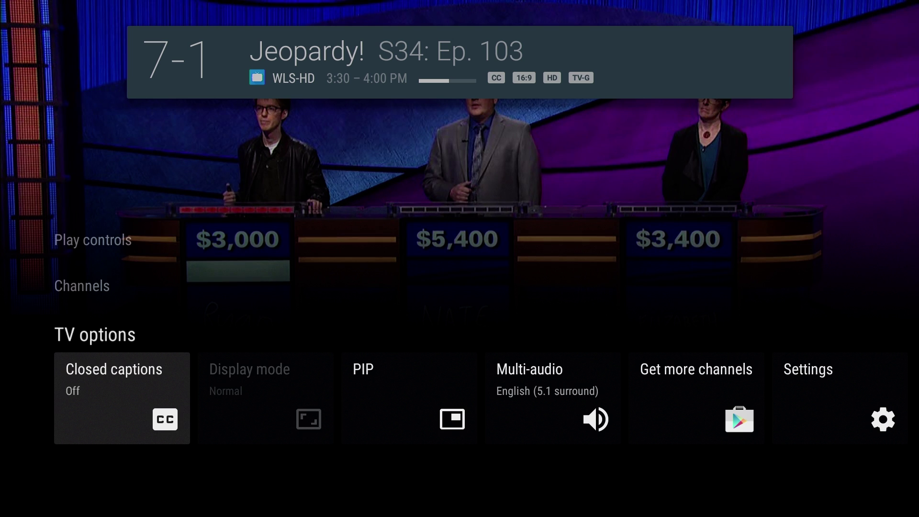
pyautogui.press('Right')
pyautogui.press('Right')
pyautogui.press('Left')
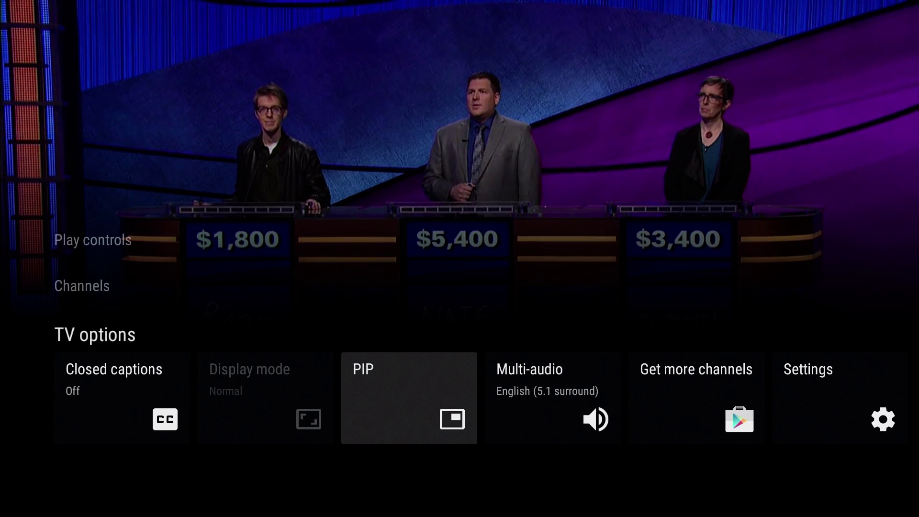
pyautogui.press('Return')
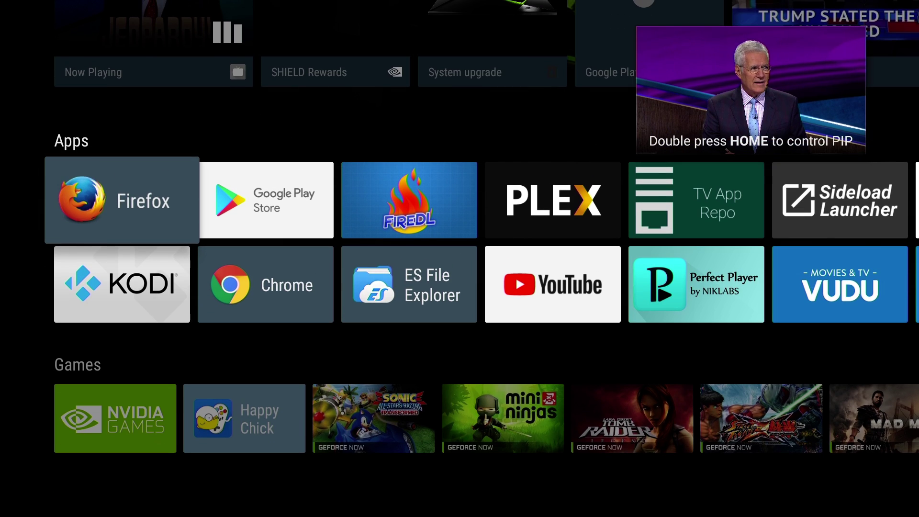
# Step: Browse the home screen's apps and recommendations while live TV plays in the PIP window
pyautogui.press('Down')
pyautogui.press('Down')
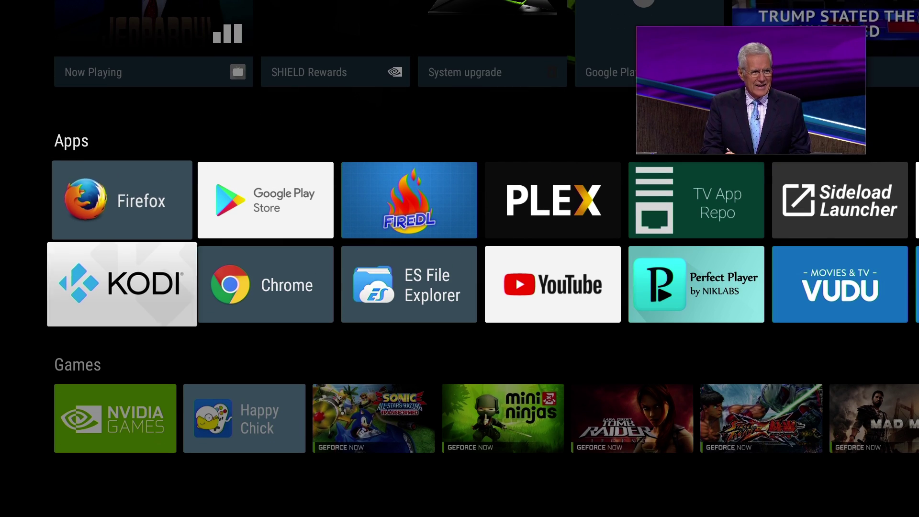
pyautogui.press('Up')
pyautogui.press('Up')
pyautogui.press('Up')
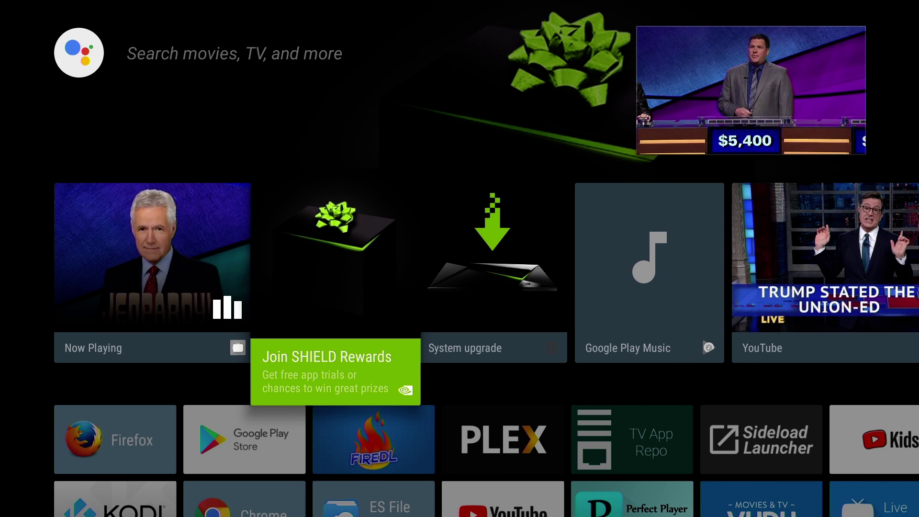
pyautogui.press('Down')
pyautogui.press('Down')
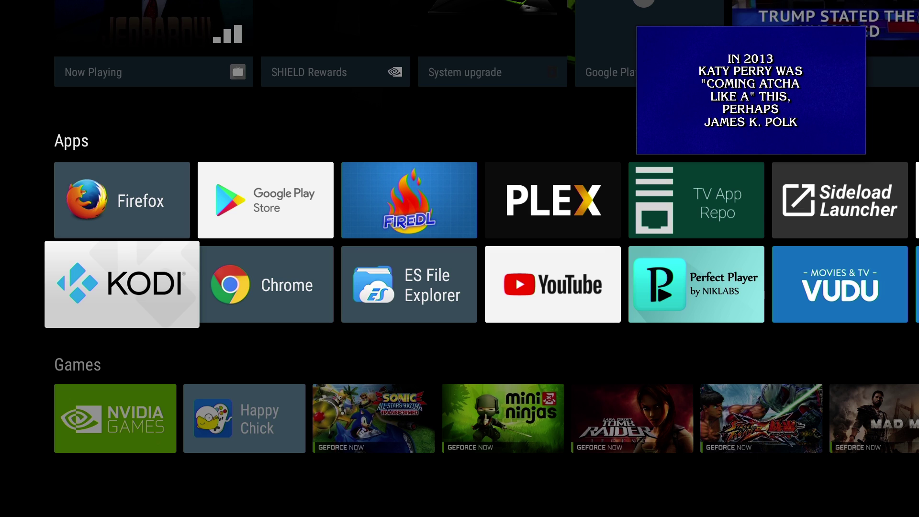
# Step: Return the PIP broadcast to full screen in Live Channels and open its Settings from the TV options
pyautogui.hotkey('alt', 'Tab')
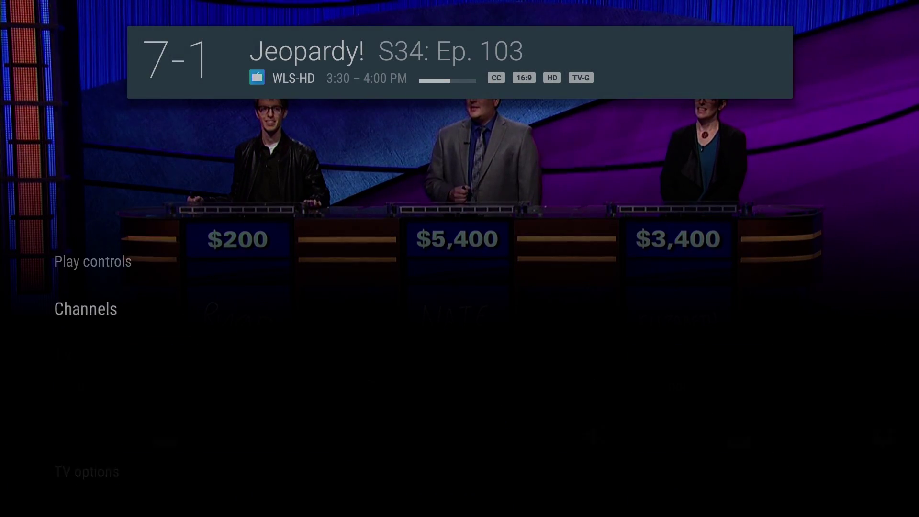
pyautogui.press('Right')
pyautogui.press('Right')
pyautogui.press('Right')
pyautogui.press('Right')
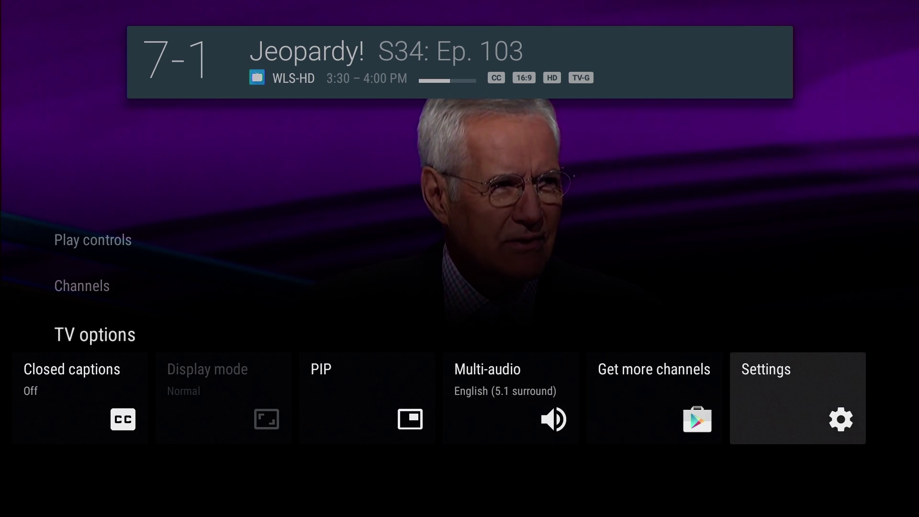
pyautogui.press('Return')
# Step: Open the Customize channel list setting
pyautogui.press('Down')
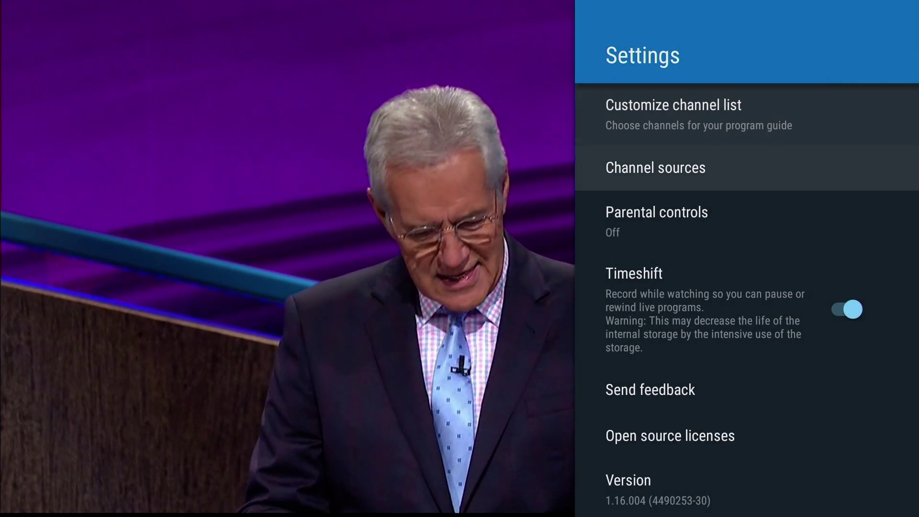
pyautogui.press('Down')
pyautogui.press('Up')
pyautogui.press('Up')
pyautogui.press('Return')
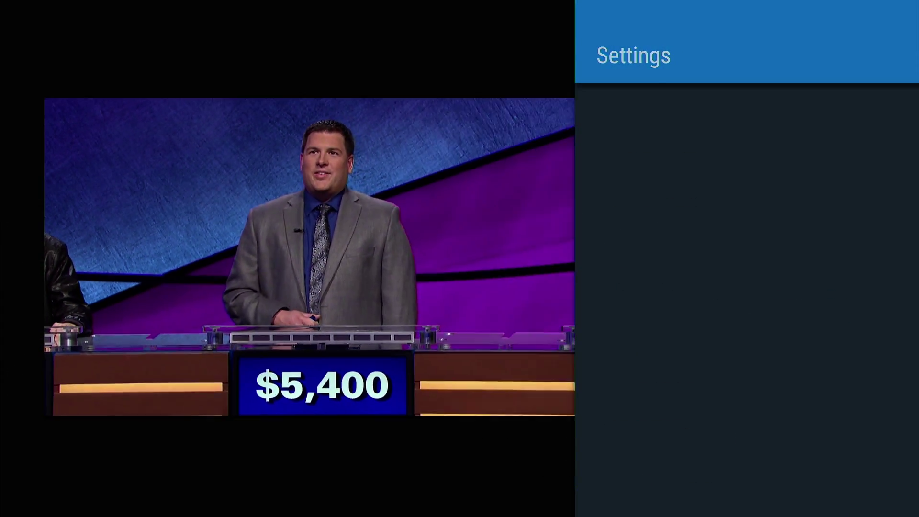
# Step: Examine the channels offered for the program guide in the Google Play Movies & TV and USB TV Tuner groups
pyautogui.press('Up')
pyautogui.press('Up')
pyautogui.press('Up')
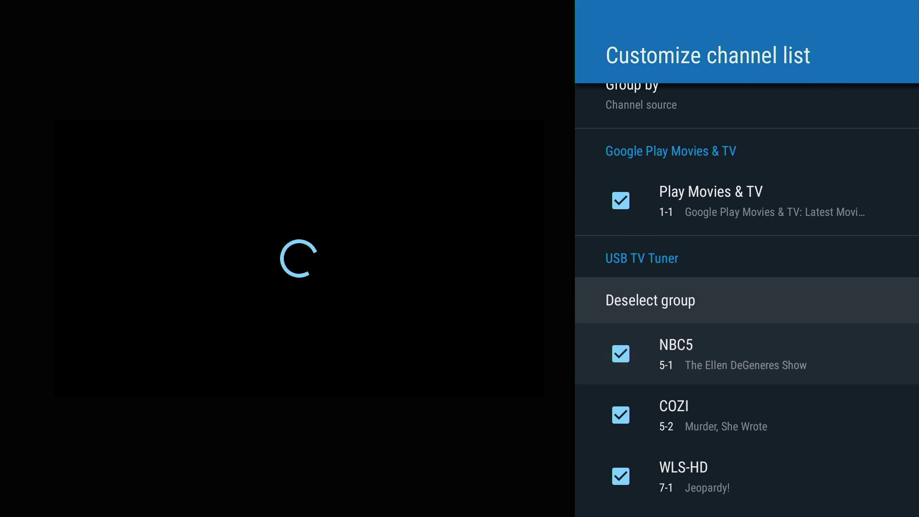
pyautogui.press('Down')
pyautogui.press('Down')
pyautogui.press('Down')
pyautogui.press('Down')
pyautogui.press('Down')
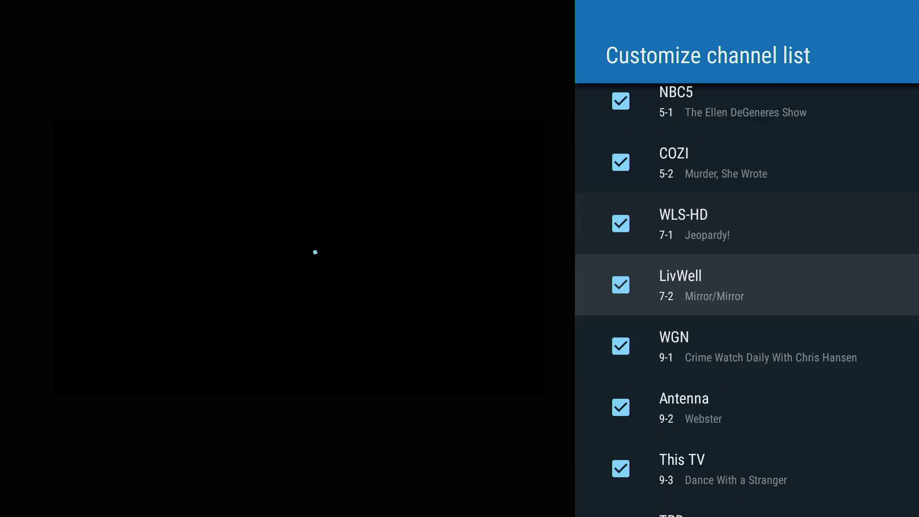
pyautogui.press('Up')
pyautogui.press('Up')
pyautogui.press('Up')
pyautogui.press('Up')
pyautogui.press('Up')
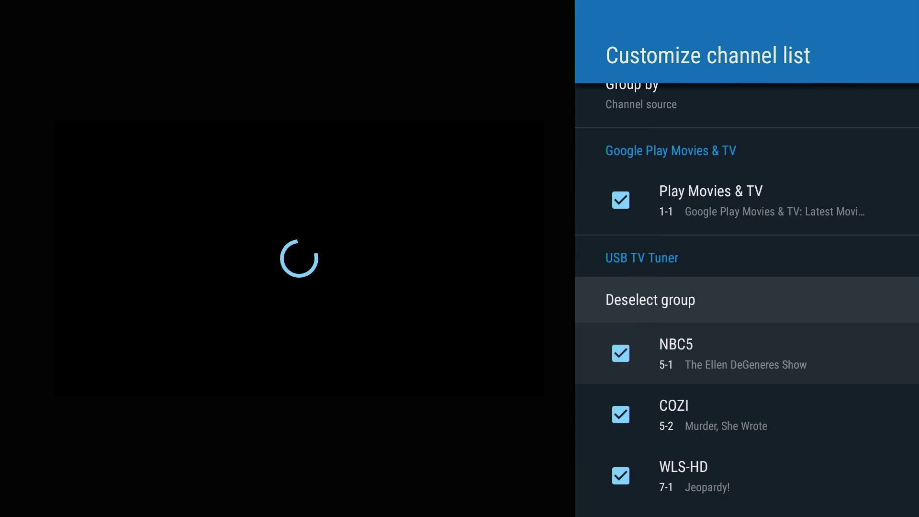
# Step: Leave the channel list and look through the remaining settings, including Channel sources, Parental controls and Timeshift
pyautogui.press('Down')
pyautogui.press('Down')
pyautogui.press('Down')
pyautogui.press('Down')
pyautogui.press('Down')
pyautogui.press('Down')
pyautogui.press('Down')
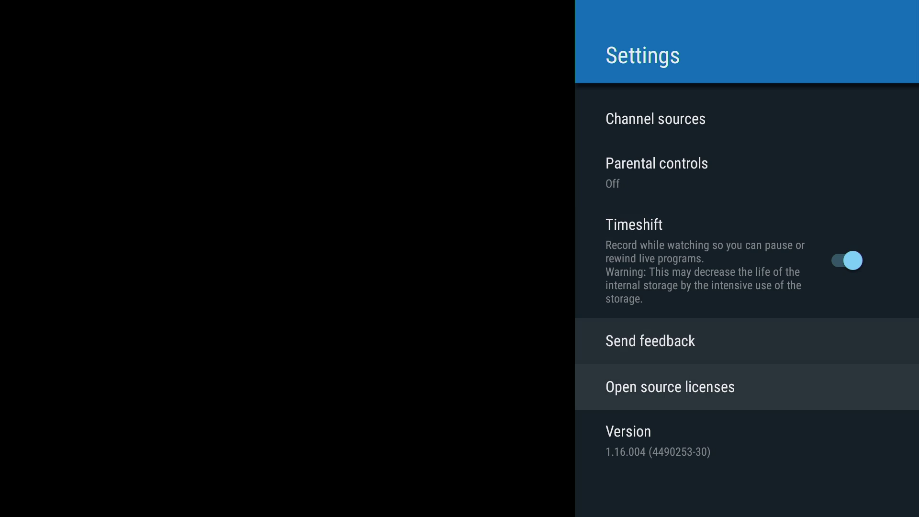
pyautogui.press('Up')
pyautogui.press('Up')
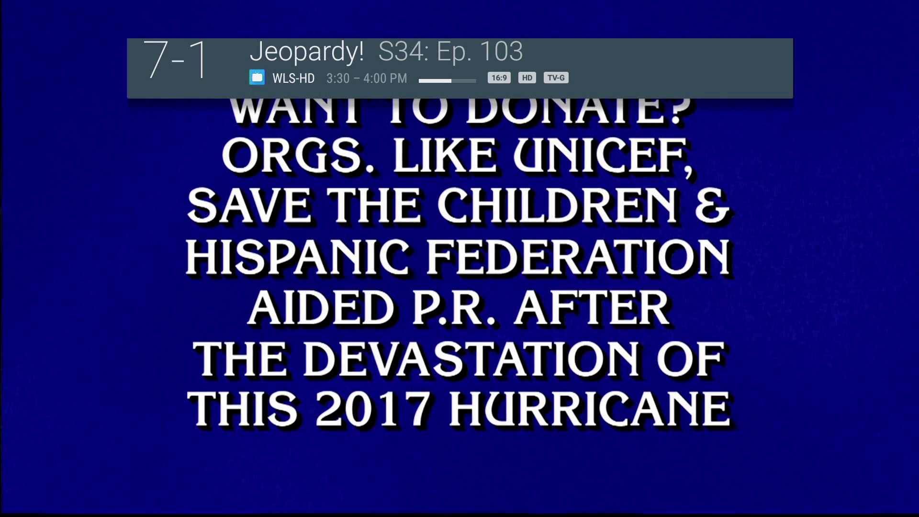
# Step: Flip up from channel 7-1 to 9-2 Antenna and record only the single Webster program now airing
pyautogui.press('Up')
pyautogui.press('Up')
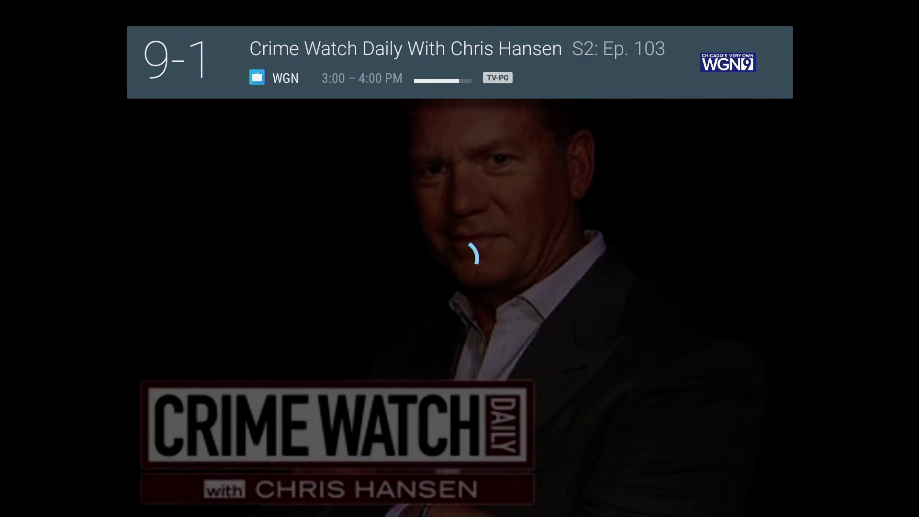
pyautogui.press('Up')
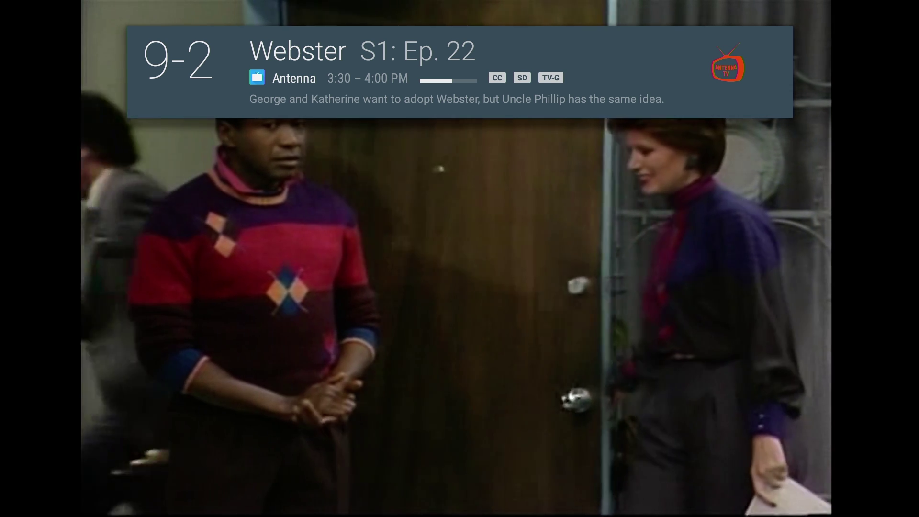
pyautogui.press('Return')
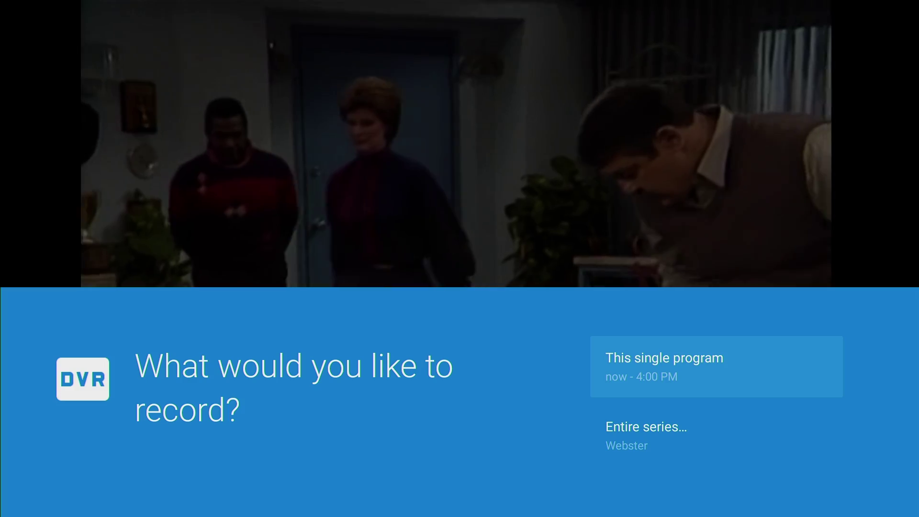
pyautogui.press('Return')
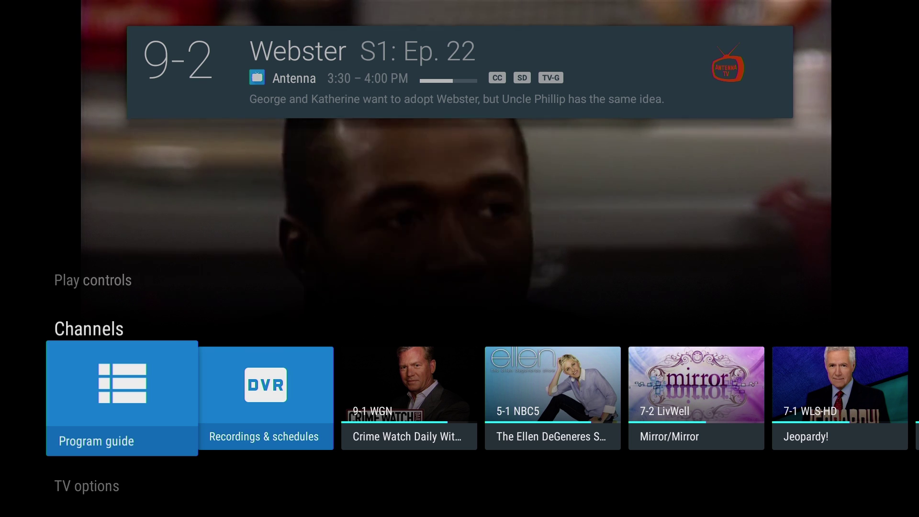
# Step: Open Recordings & schedules and play the recent Webster S1: Ep. 22 recording
pyautogui.press('Right')
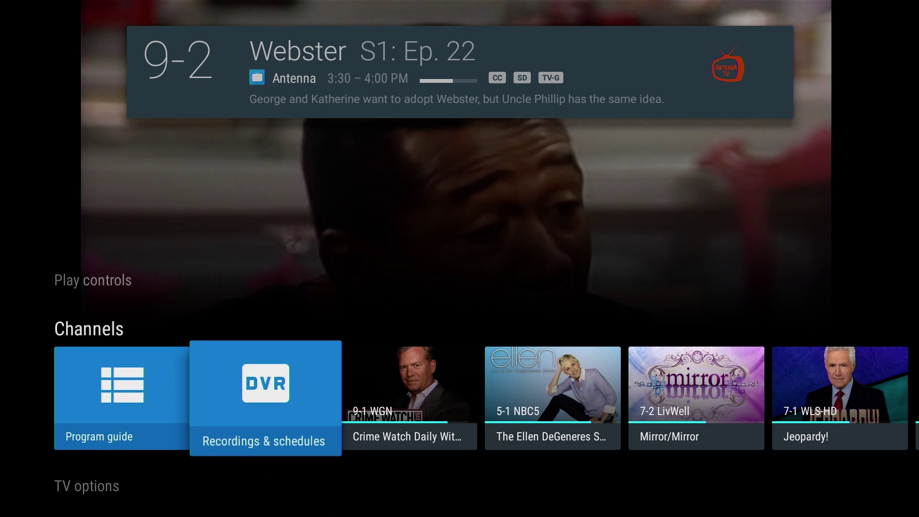
pyautogui.press('Return')
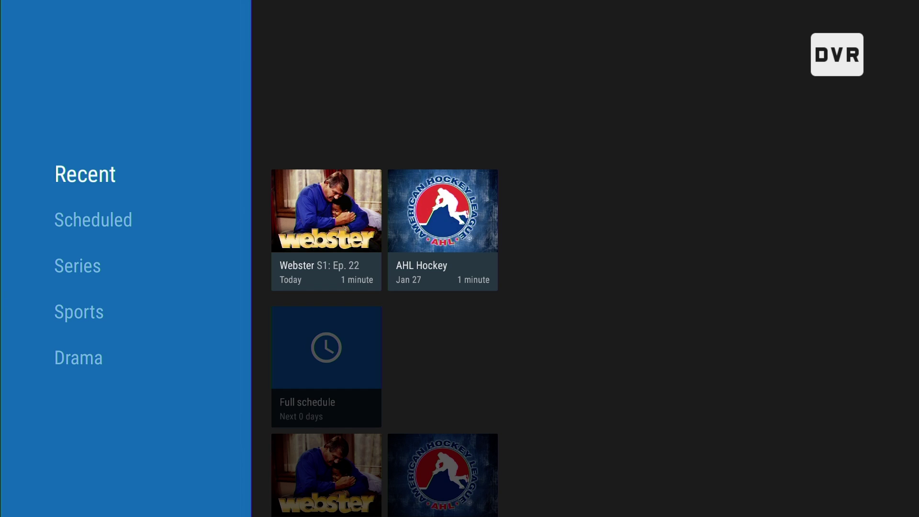
pyautogui.press('Right')
pyautogui.press('Right')
pyautogui.press('Left')
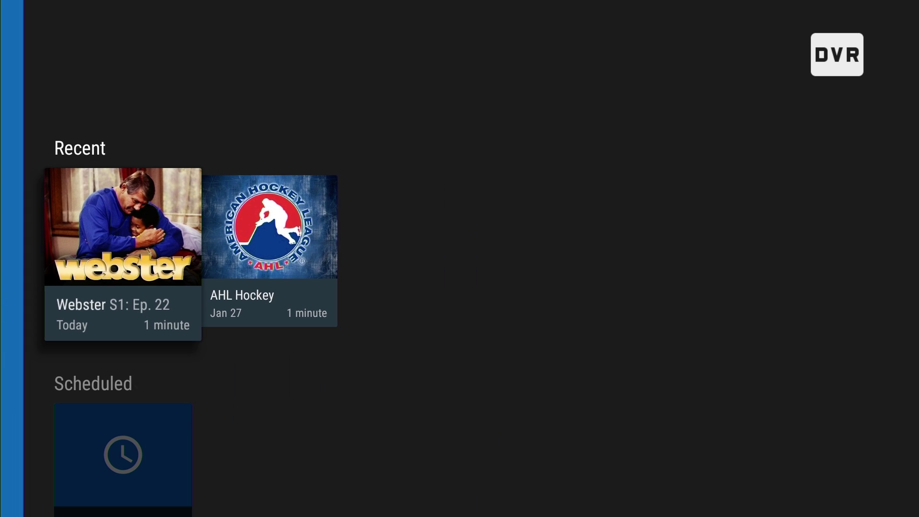
pyautogui.press('Return')
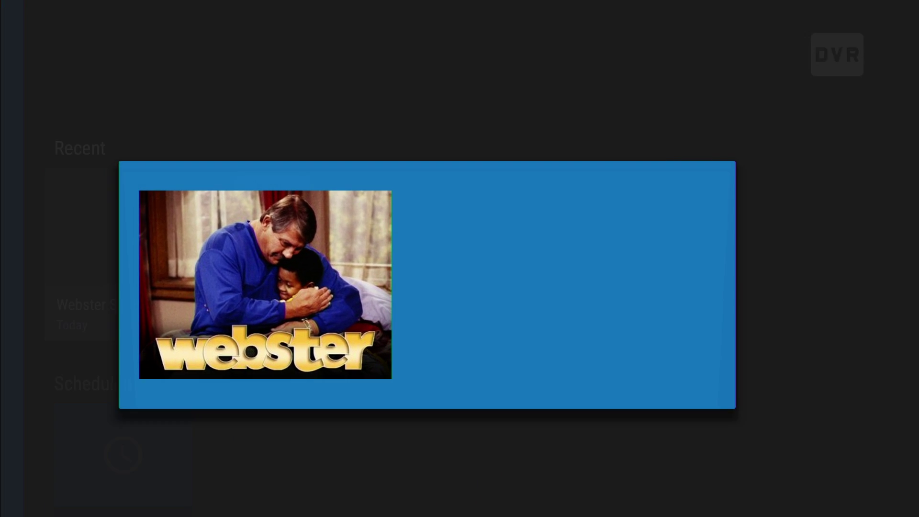
pyautogui.press('Return')
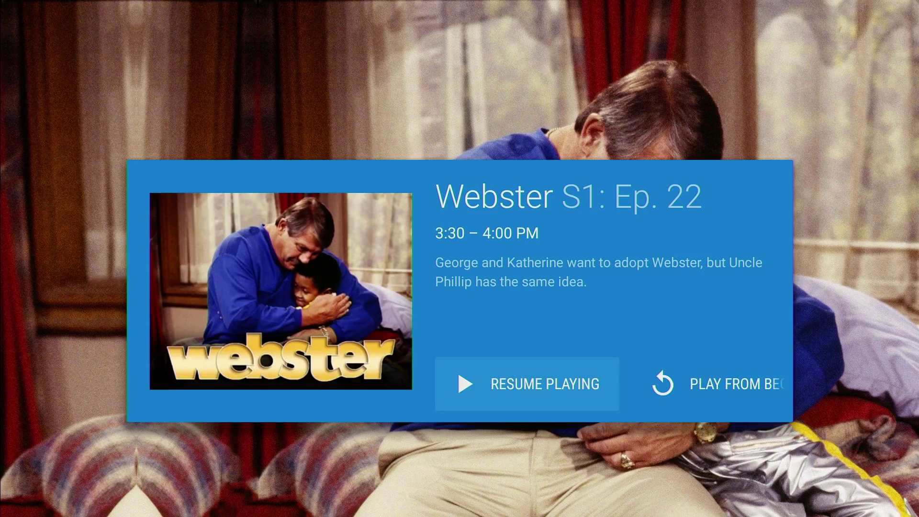
# Step: Leave the Webster recording details, check the Scheduled section of the DVR library, and return to live TV
pyautogui.press('Escape')
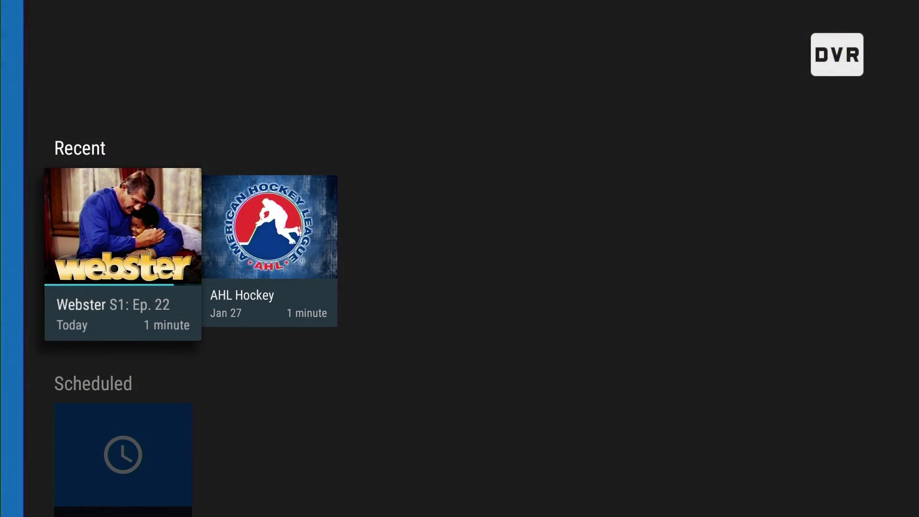
pyautogui.press('Down')
pyautogui.press('Left')
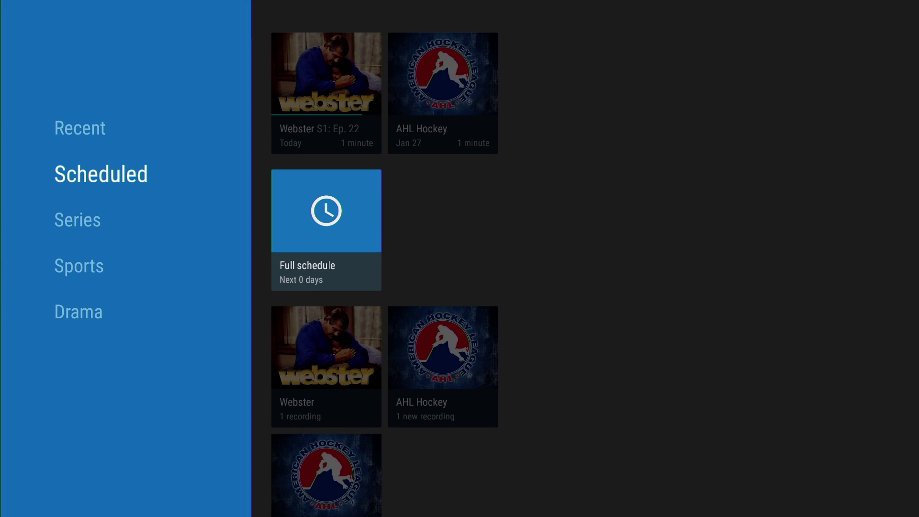
pyautogui.press('Escape')
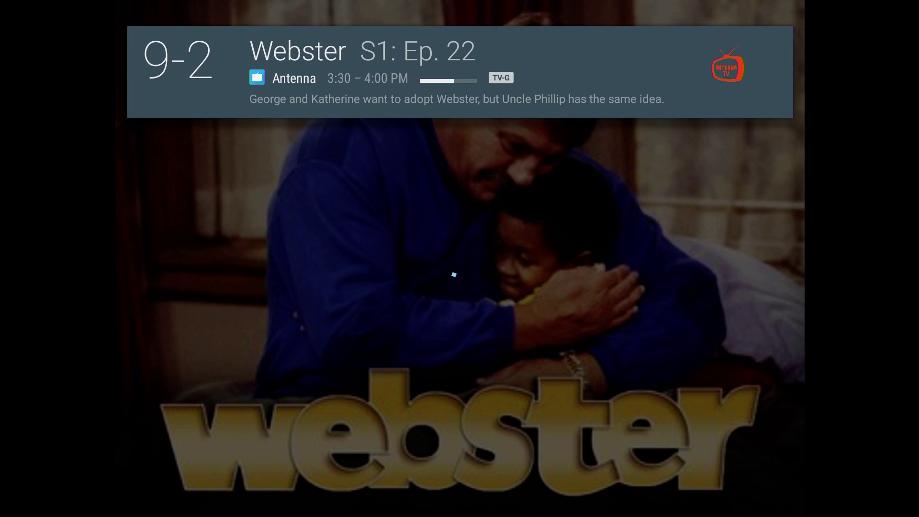
# Step: Flip up through the channels from 9-2 Antenna to 40-1 WESV-LP
pyautogui.press('Up')
pyautogui.press('Up')
pyautogui.press('Up')
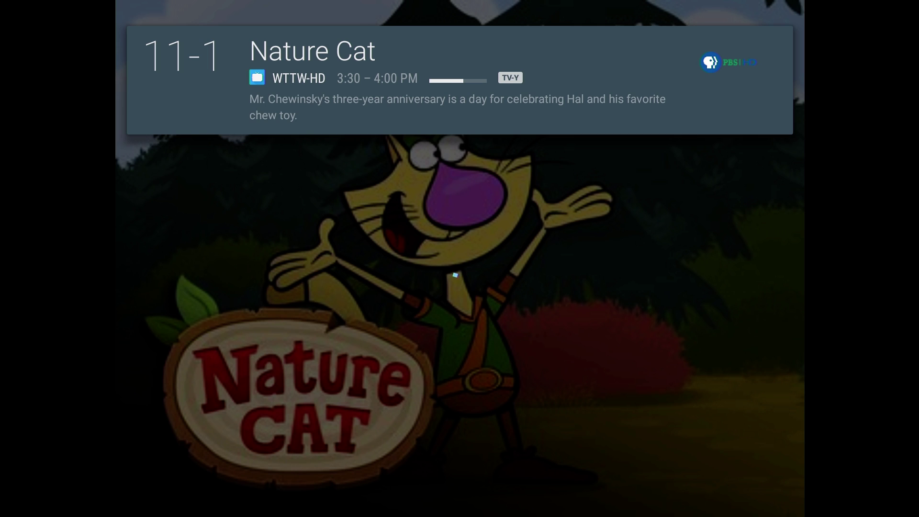
pyautogui.press('Up')
pyautogui.press('Up')
pyautogui.press('Up')
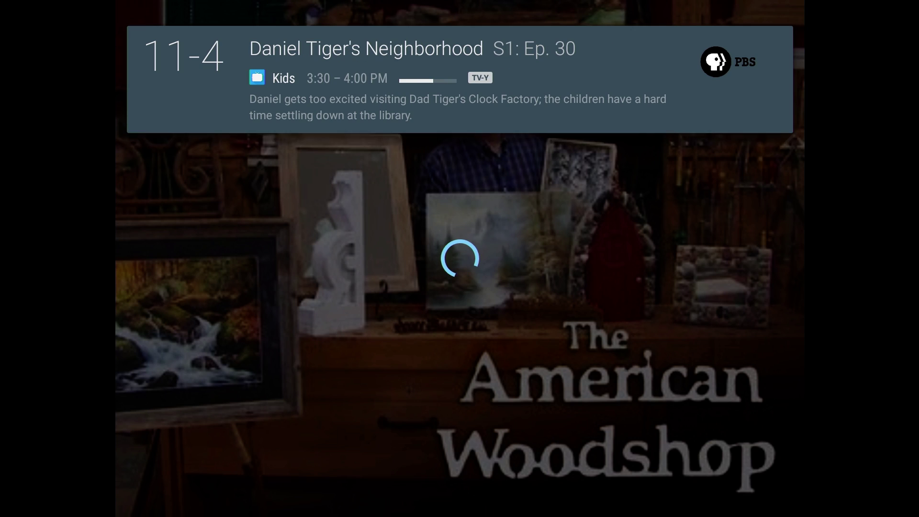
pyautogui.press('Up')
pyautogui.press('Up')
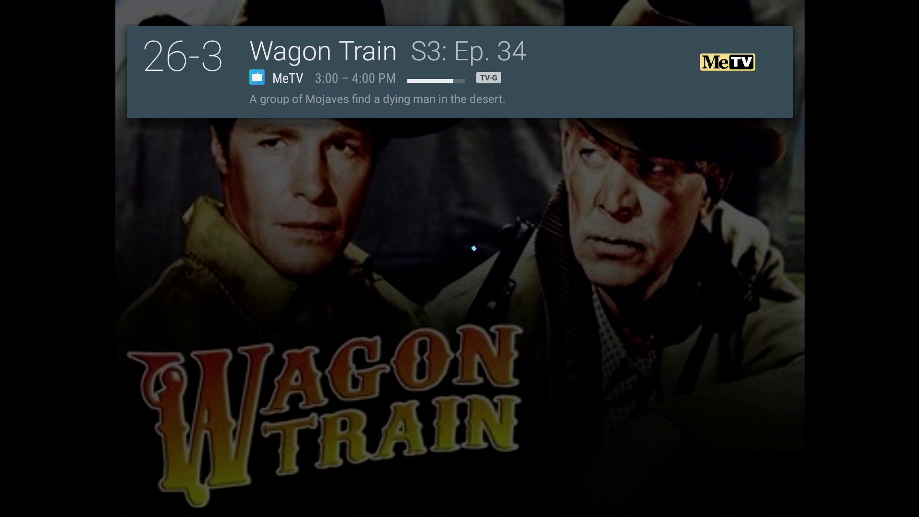
pyautogui.press('Up')
pyautogui.press('Up')
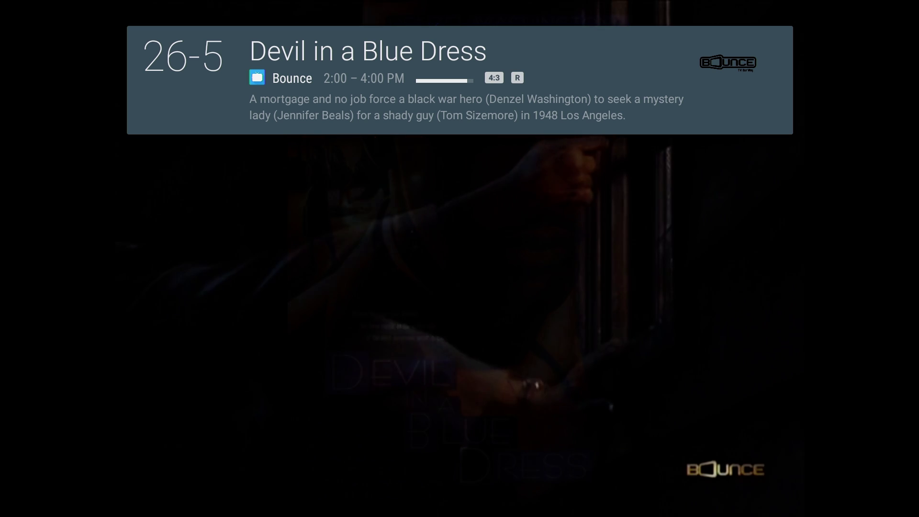
pyautogui.press('Up')
pyautogui.press('Up')
pyautogui.press('Up')
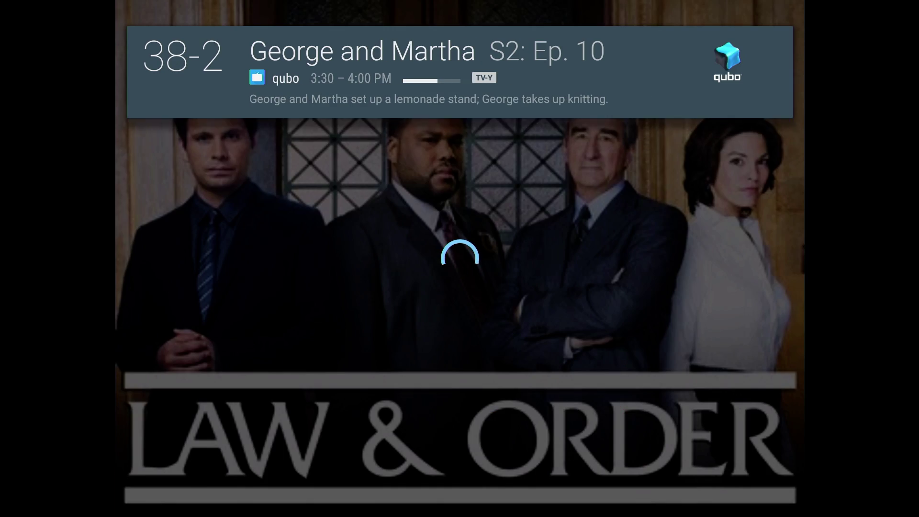
pyautogui.press('Up')
pyautogui.press('Down')
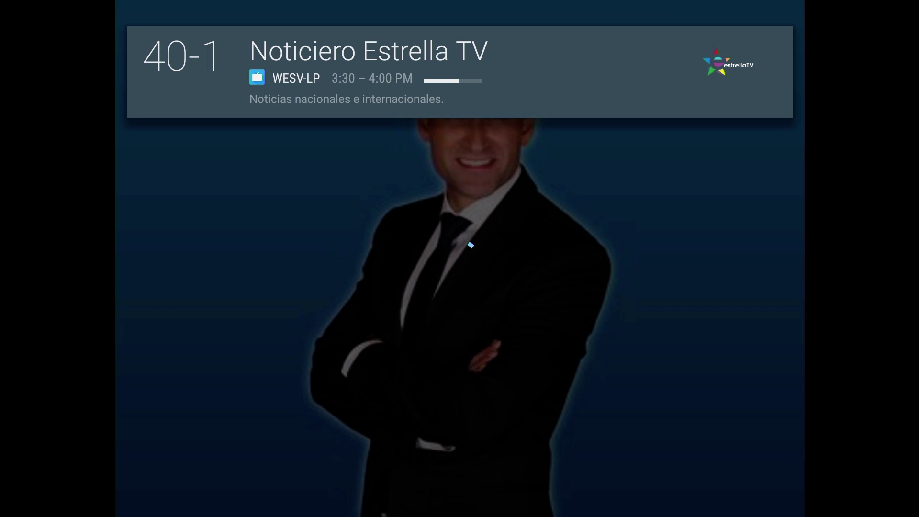
# Step: Look through the Channels row and the TV options, including Closed captions and PIP, while watching channel 40-1
pyautogui.press('Return')
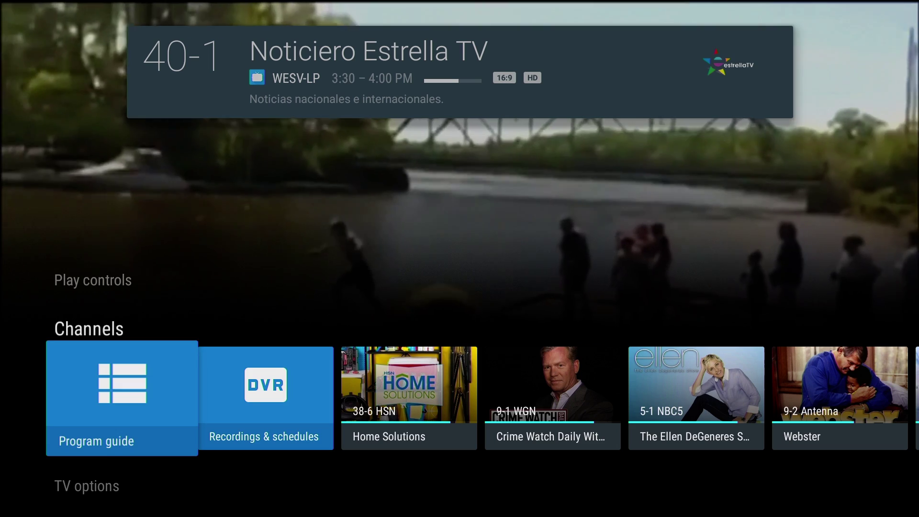
pyautogui.press('Right')
pyautogui.press('Right')
pyautogui.press('Right')
pyautogui.press('Left')
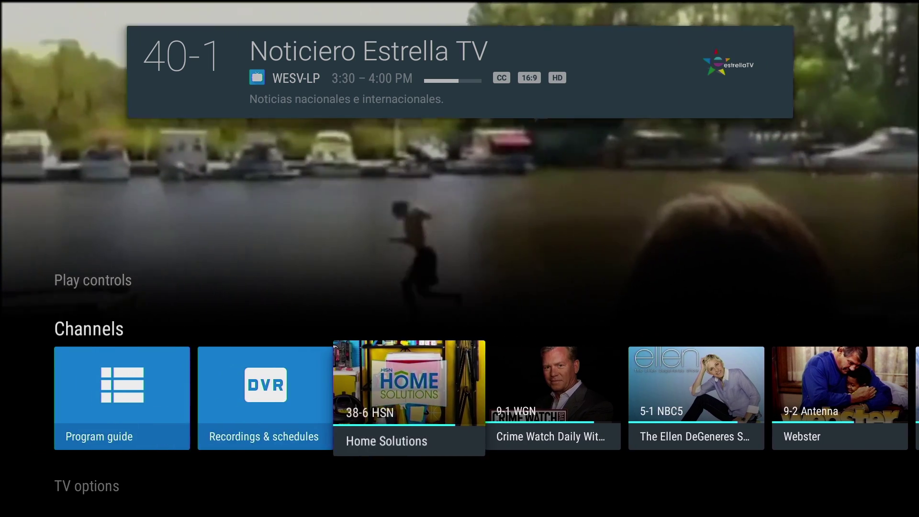
pyautogui.press('Left')
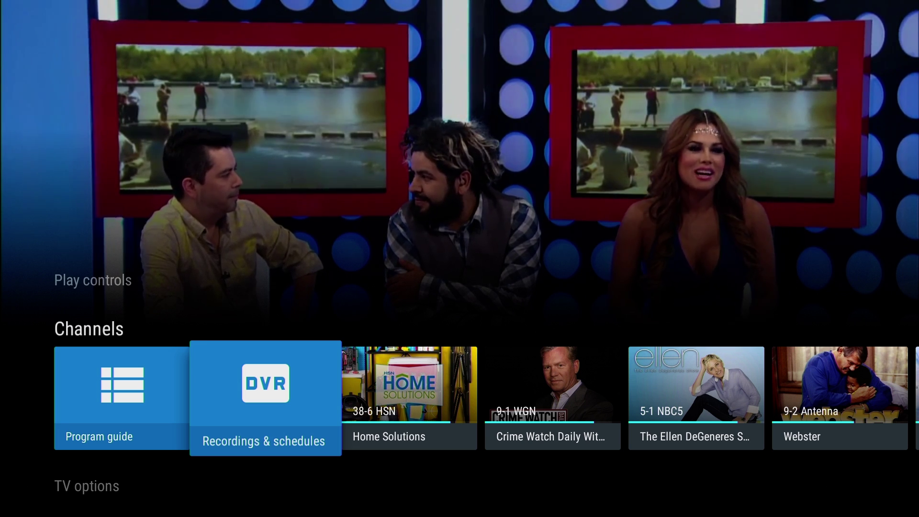
pyautogui.press('Down')
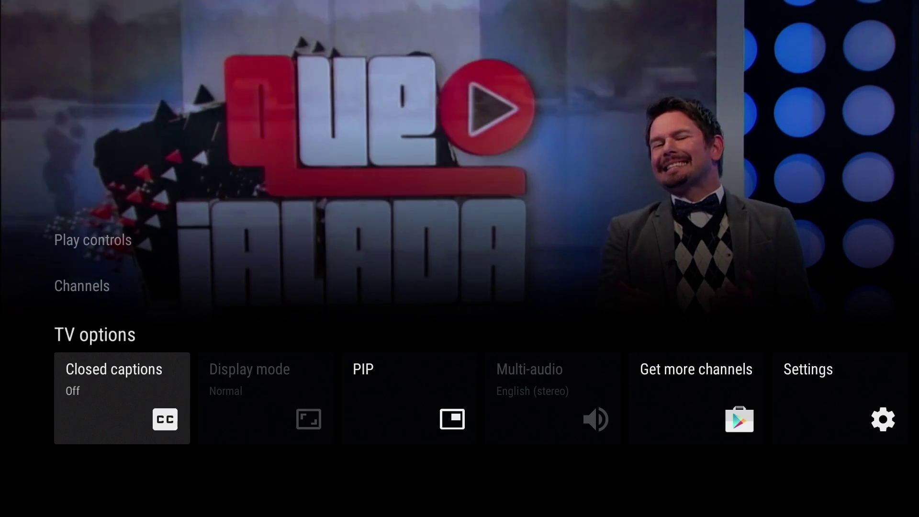
pyautogui.press('Right')
pyautogui.press('Right')
pyautogui.press('Right')
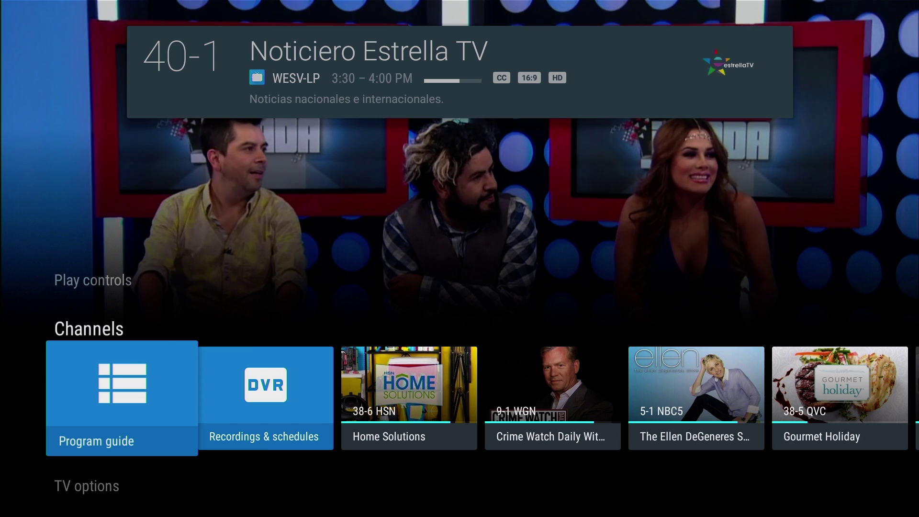
# Step: Open the program guide and browse the current listings from channel 40-1 down to 62-1 WJYS
pyautogui.press('Right')
pyautogui.press('Left')
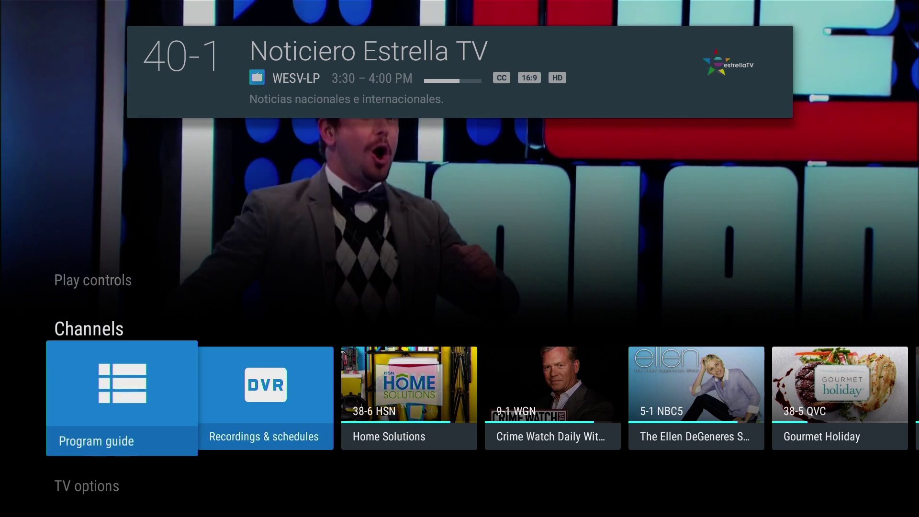
pyautogui.press('Return')
pyautogui.press('Right')
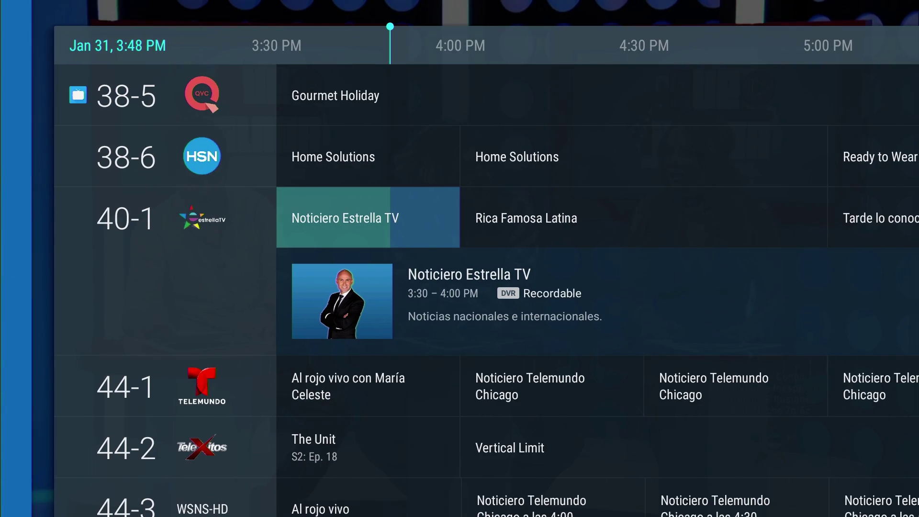
pyautogui.press('Down')
pyautogui.press('Down')
pyautogui.press('Down')
pyautogui.press('Down')
pyautogui.press('Down')
pyautogui.press('Down')
pyautogui.press('Down')
pyautogui.press('Down')
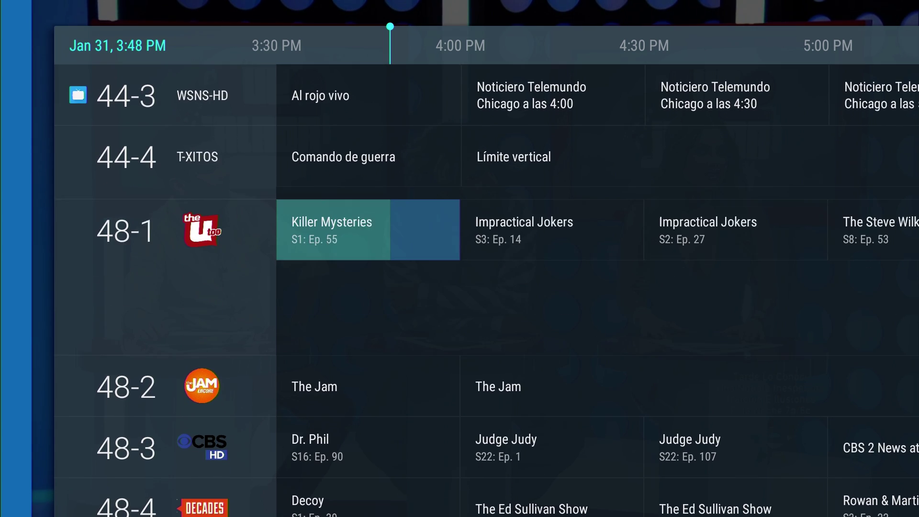
pyautogui.press('Down')
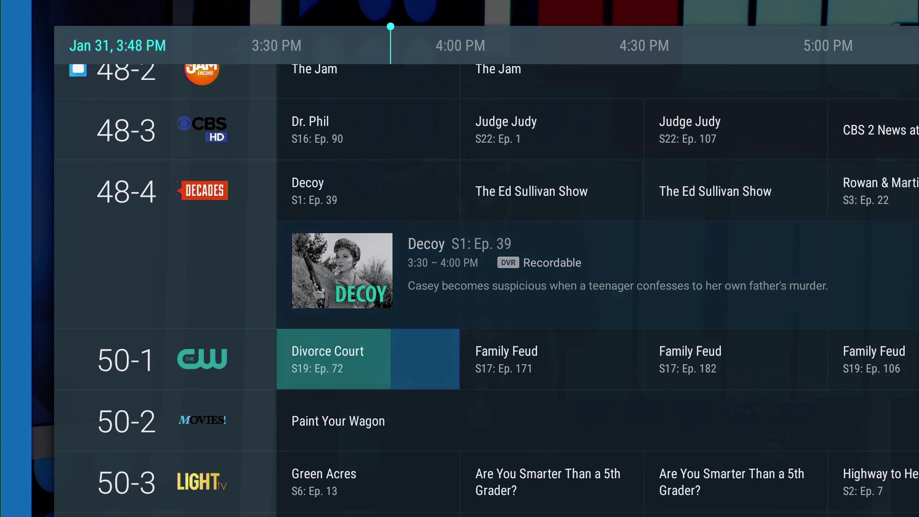
pyautogui.press('Down')
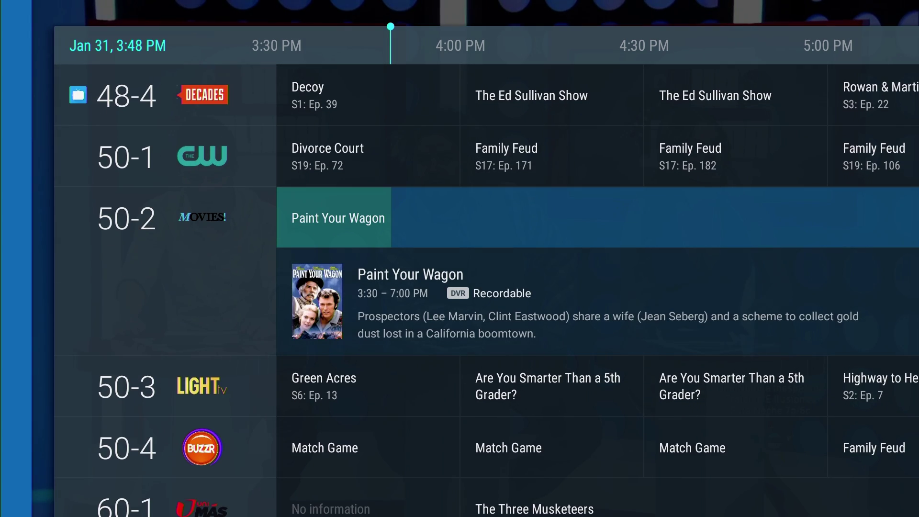
pyautogui.press('Down')
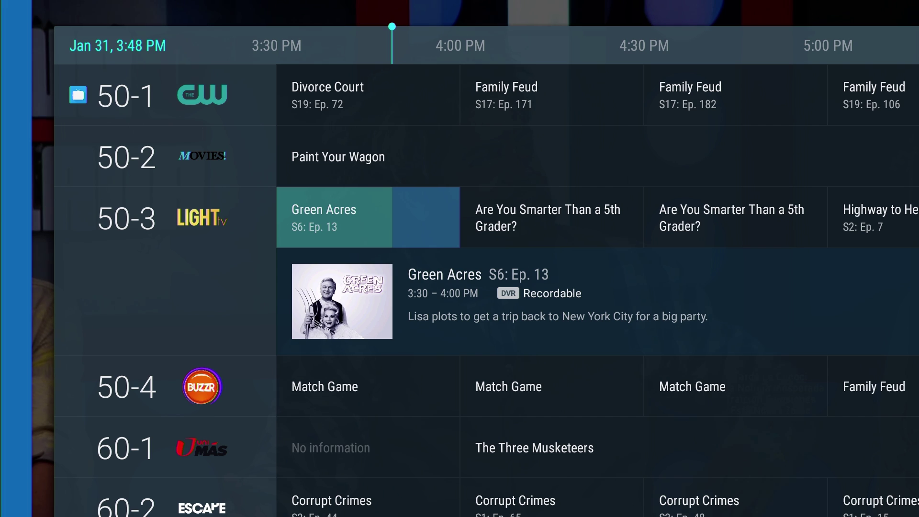
pyautogui.press('Down')
pyautogui.press('Down')
pyautogui.press('Down')
pyautogui.press('Down')
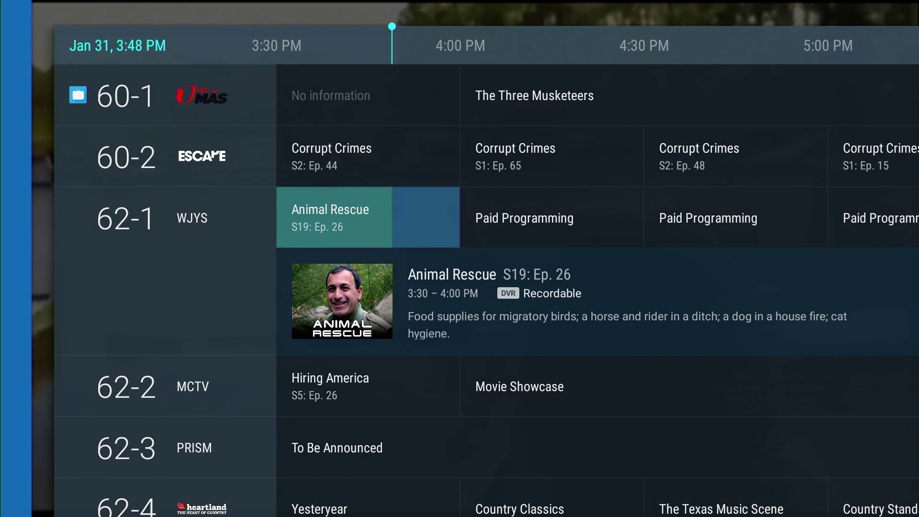